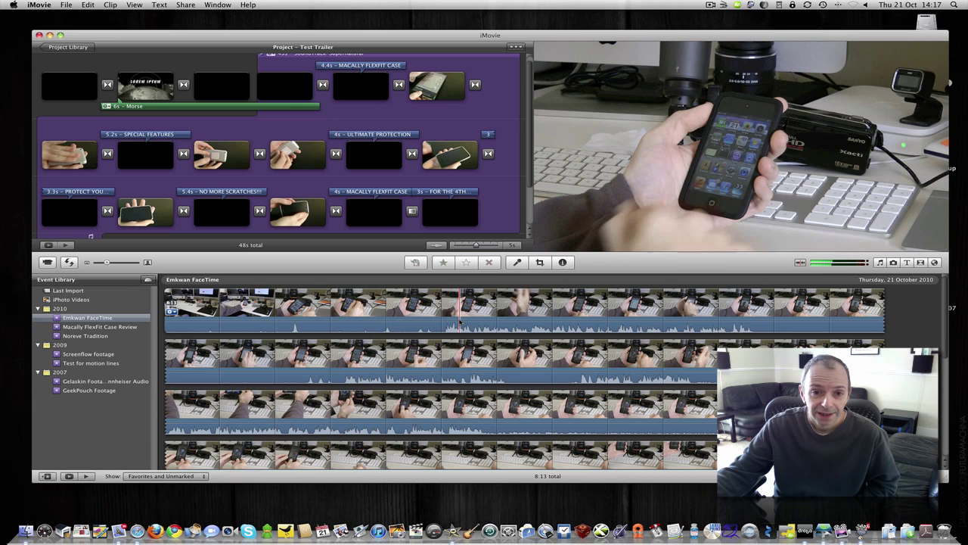
Step: Adjust the sound volume and briefly play, then stop, the event footage
key("XF86AudioLowerVolume")
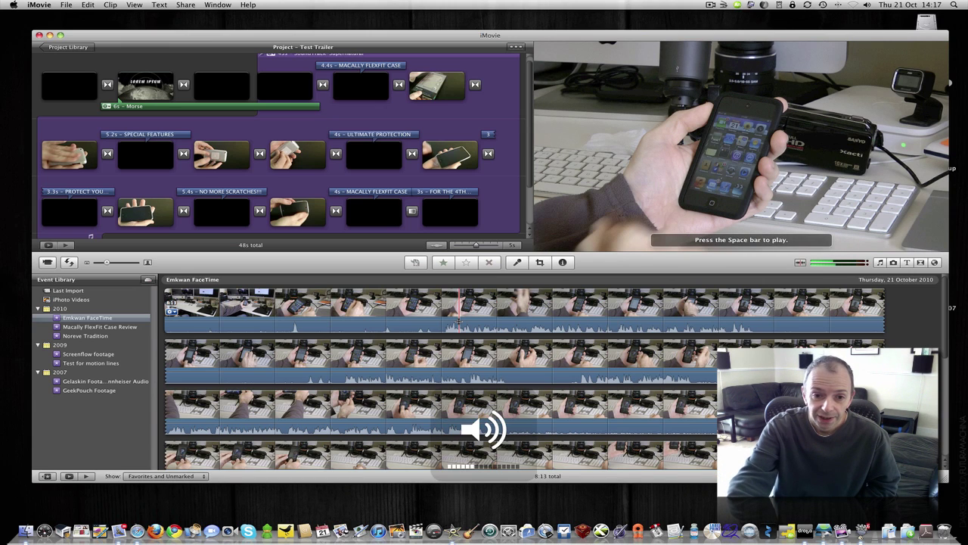
key("space")
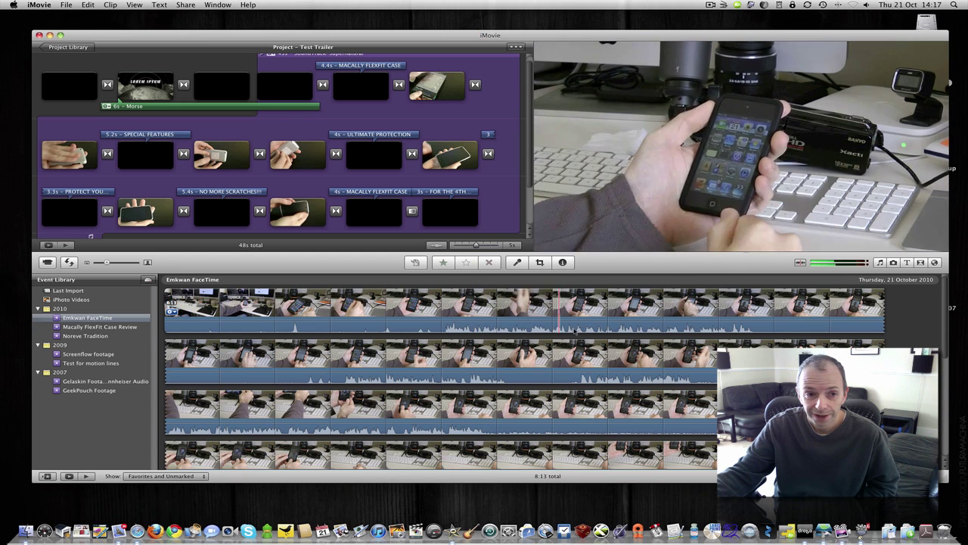
key("space")
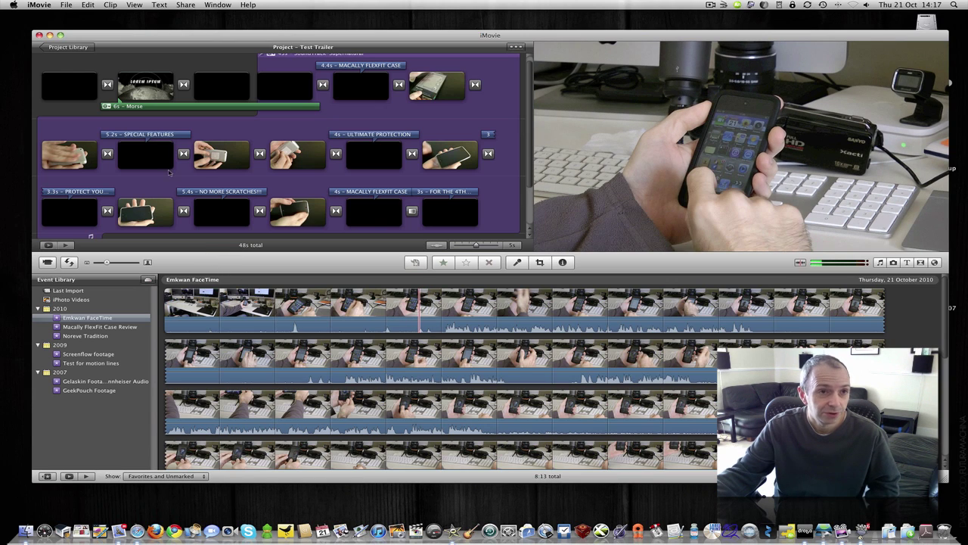
Step: Start a new project using the Supernatural movie trailer template
left_click(66, 4)
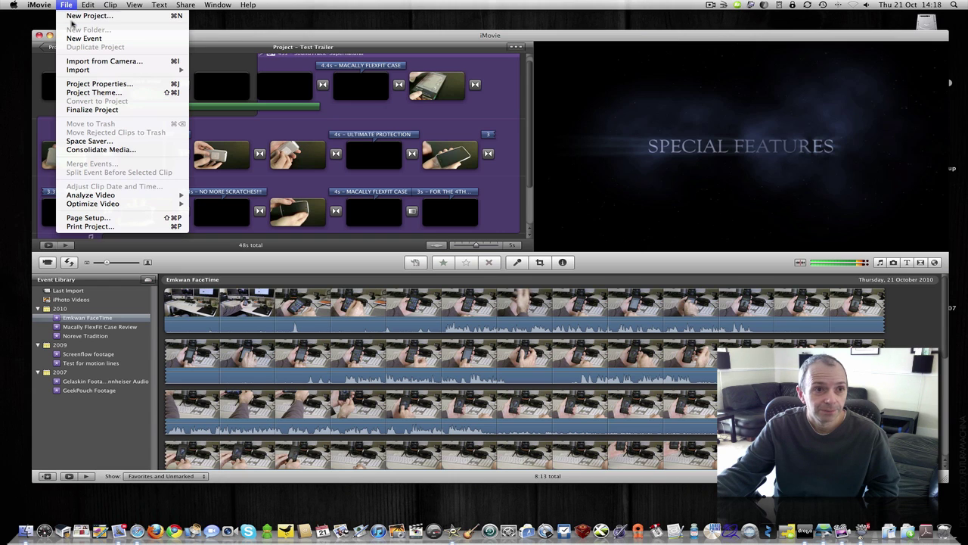
left_click(76, 15)
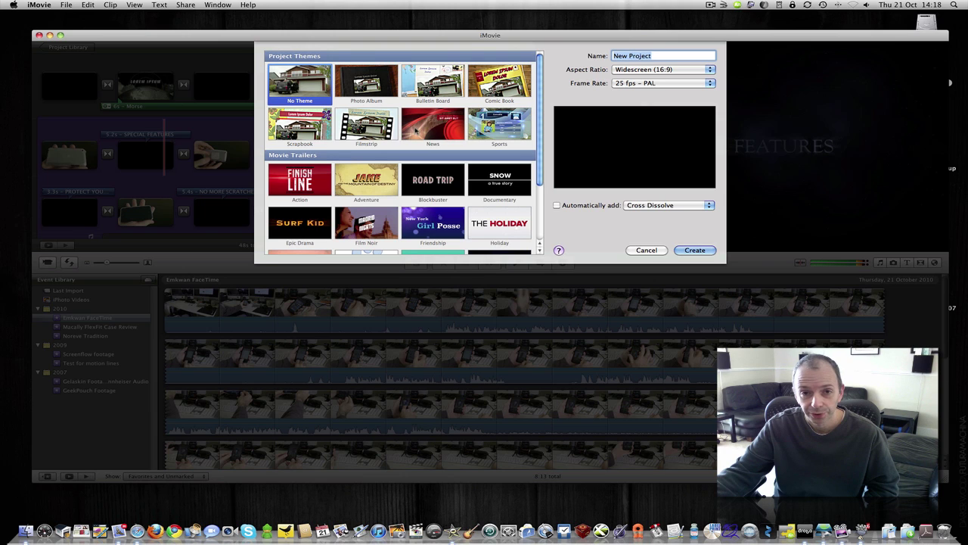
scroll(416, 132, "down", 3)
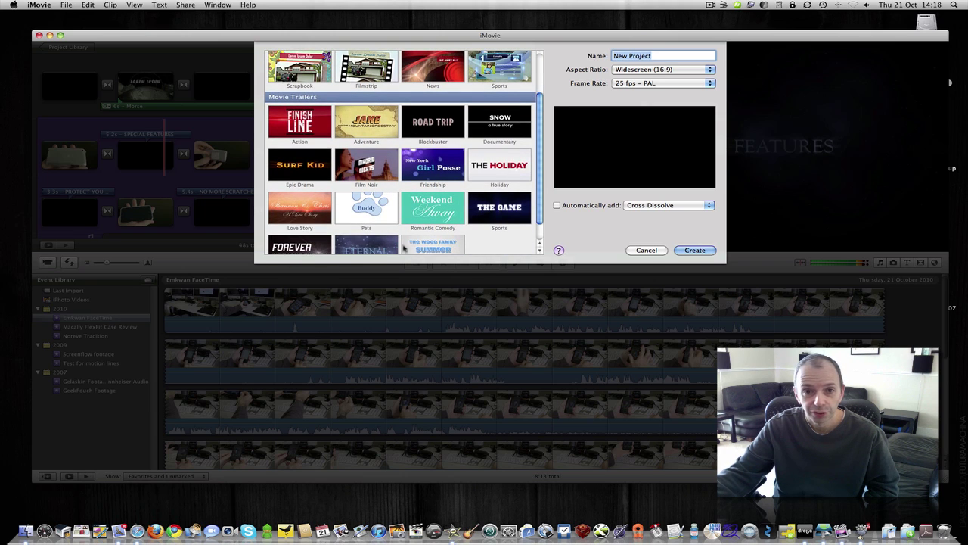
scroll(363, 245, "down", 1)
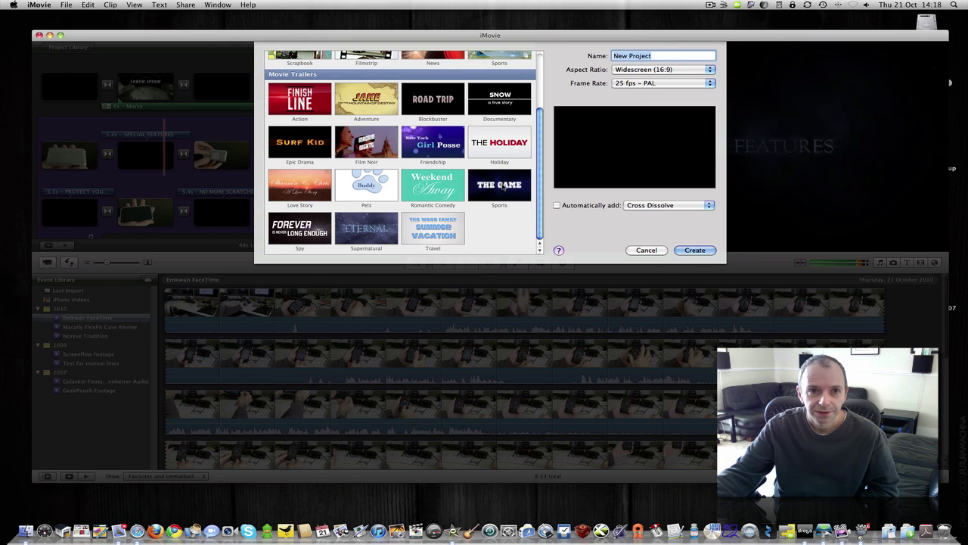
left_click(369, 222)
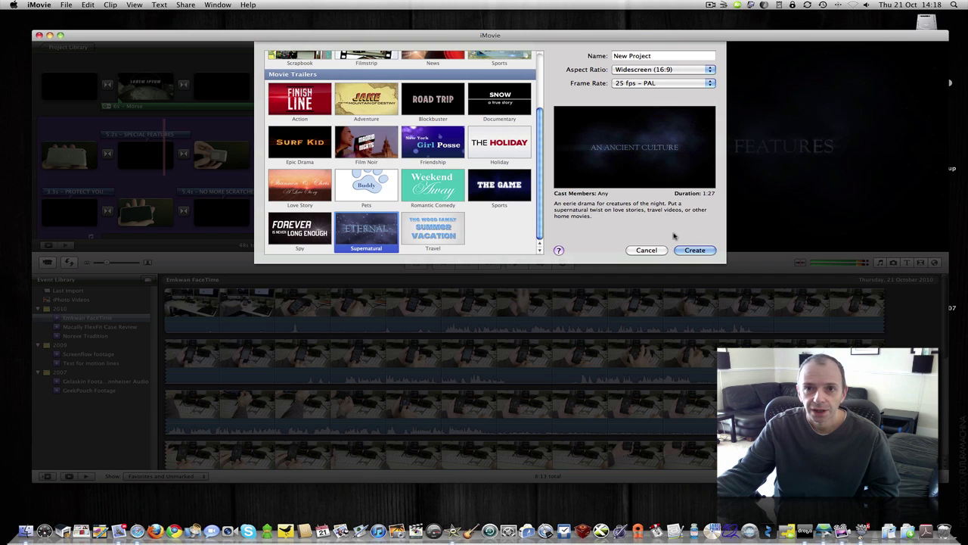
Step: Name the trailer project 'iMovie 11 Trailer' and create it
left_click(637, 56)
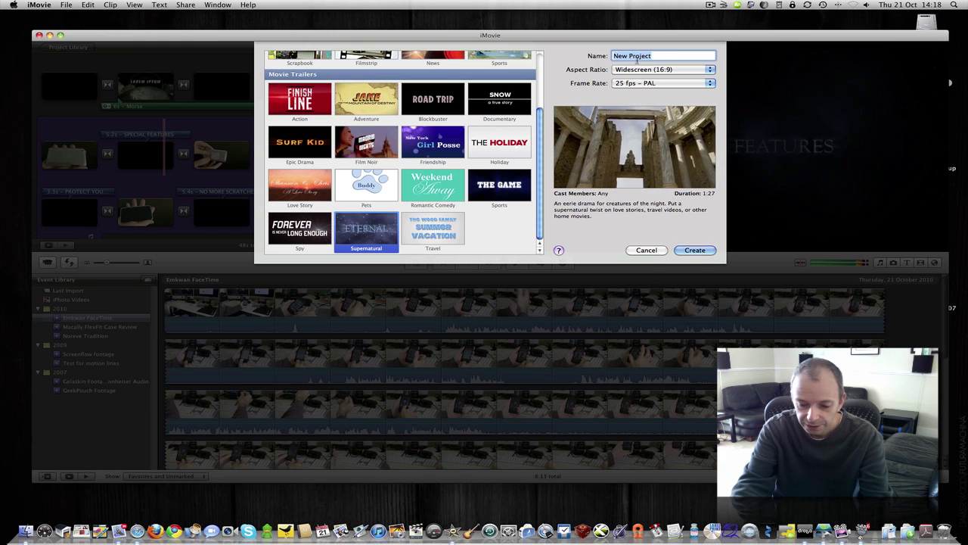
key("super+a")
key("BackSpace")
type("iMiv")
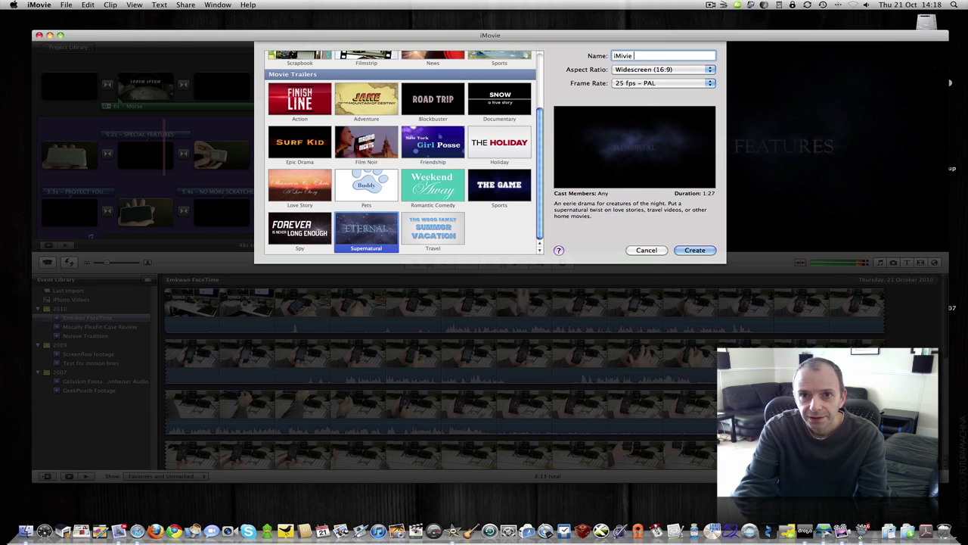
key("BackSpace")
key("BackSpace")
type("ovie 11 Trailer")
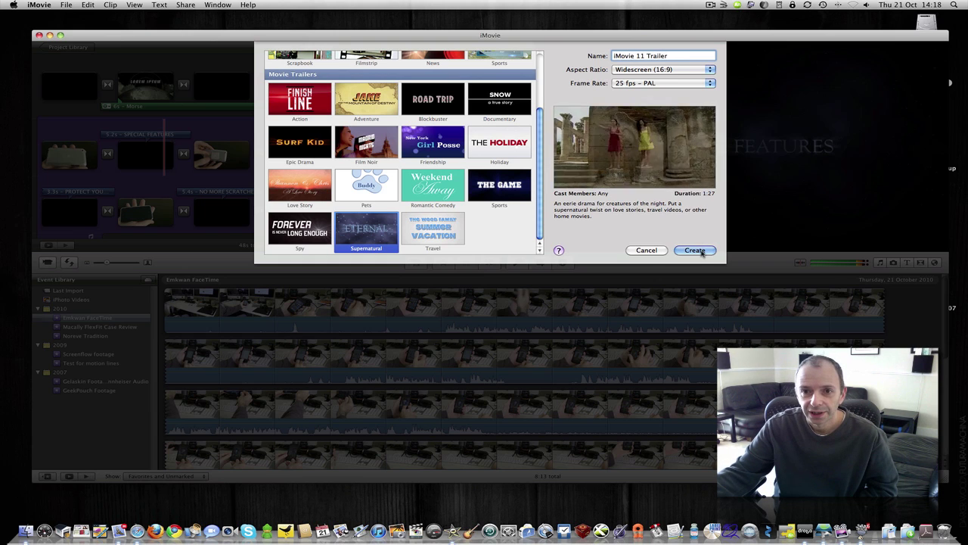
left_click(694, 250)
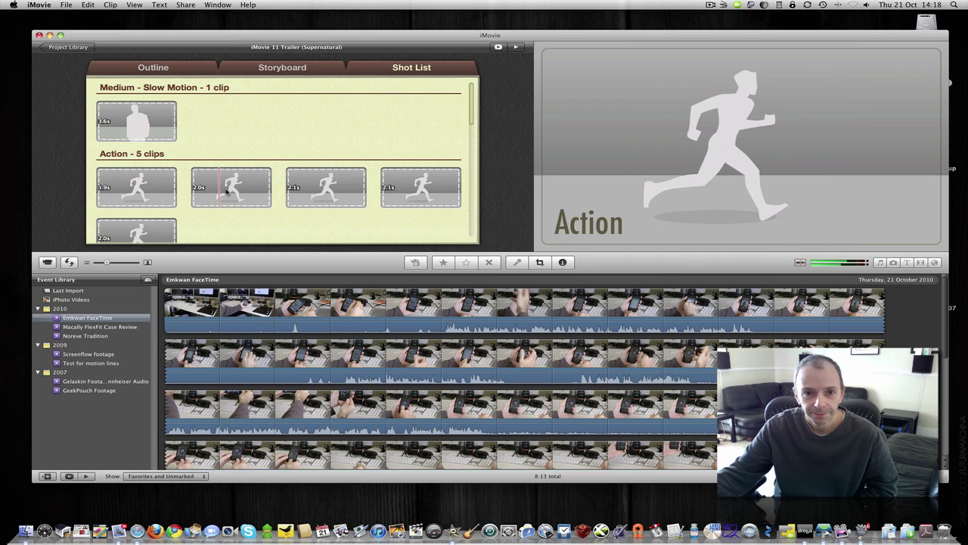
Step: Import the Beats Solo HD review .mp4 from Movies Completed to upload into the existing event
left_click(67, 5)
mouse_move(78, 70)
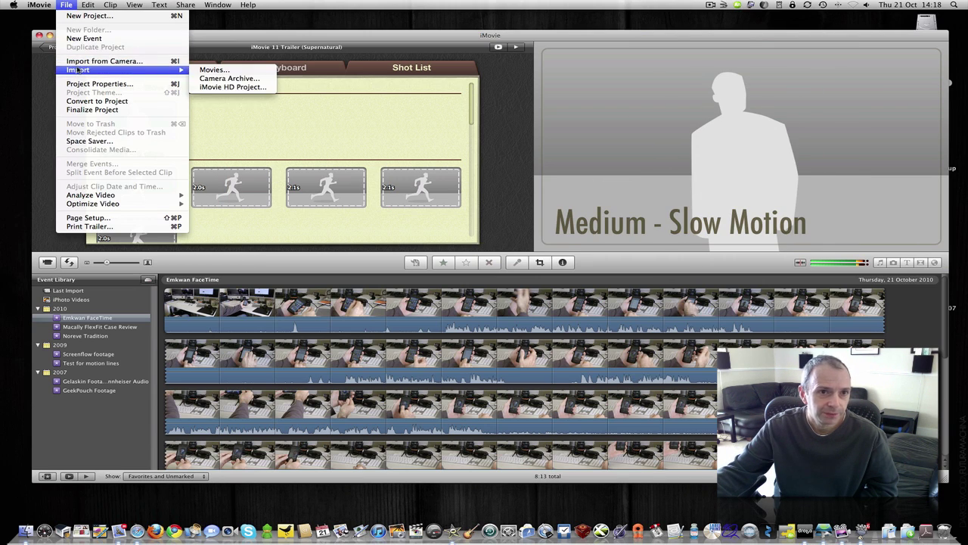
left_click(213, 70)
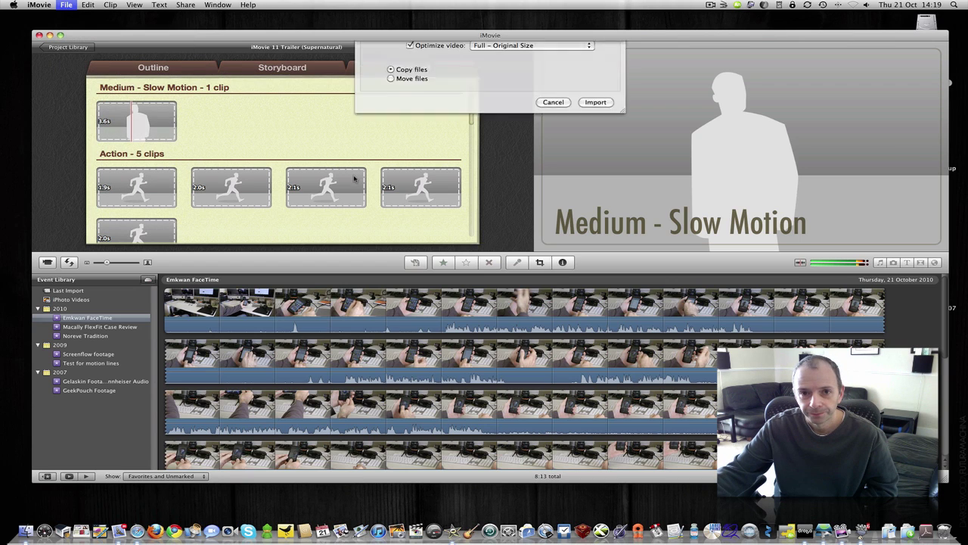
scroll(457, 106, "down", 5)
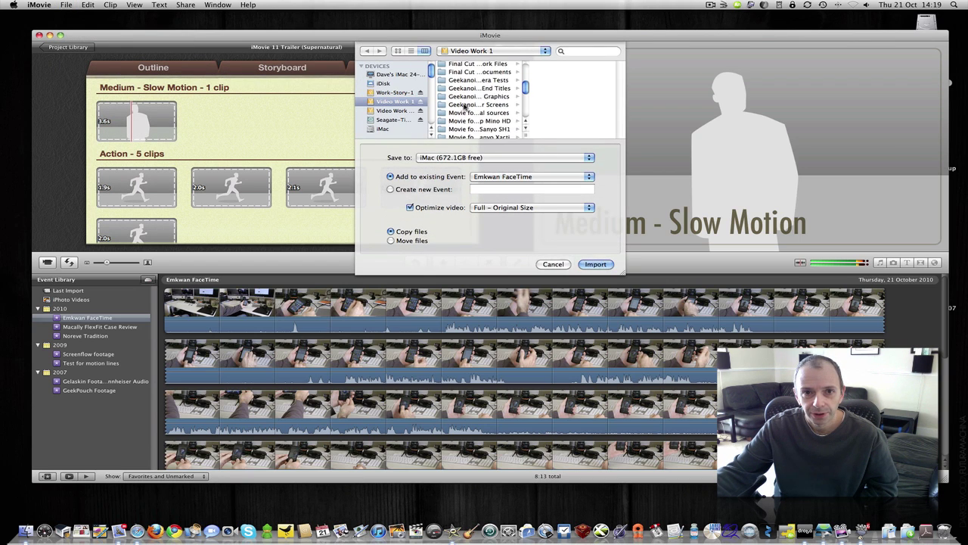
scroll(463, 108, "down", 1)
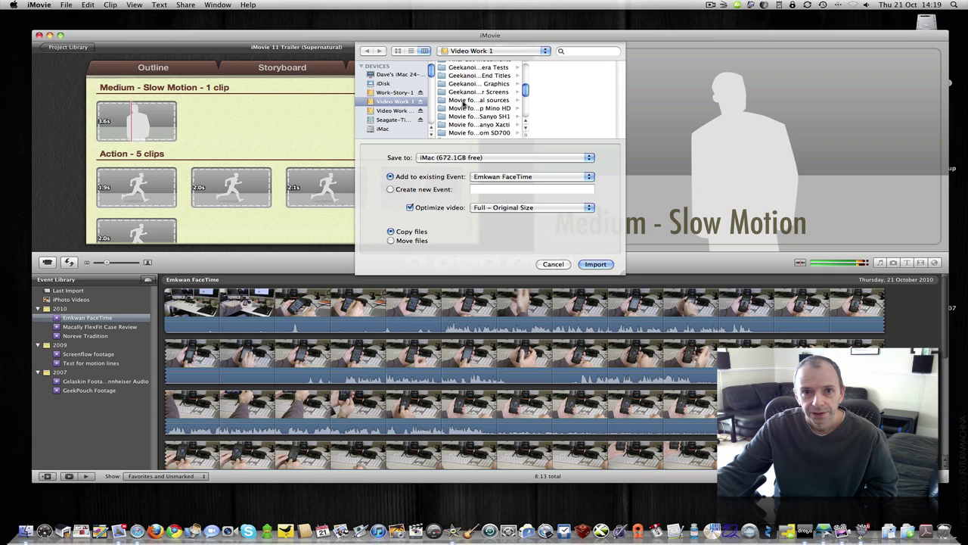
scroll(462, 116, "down", 1)
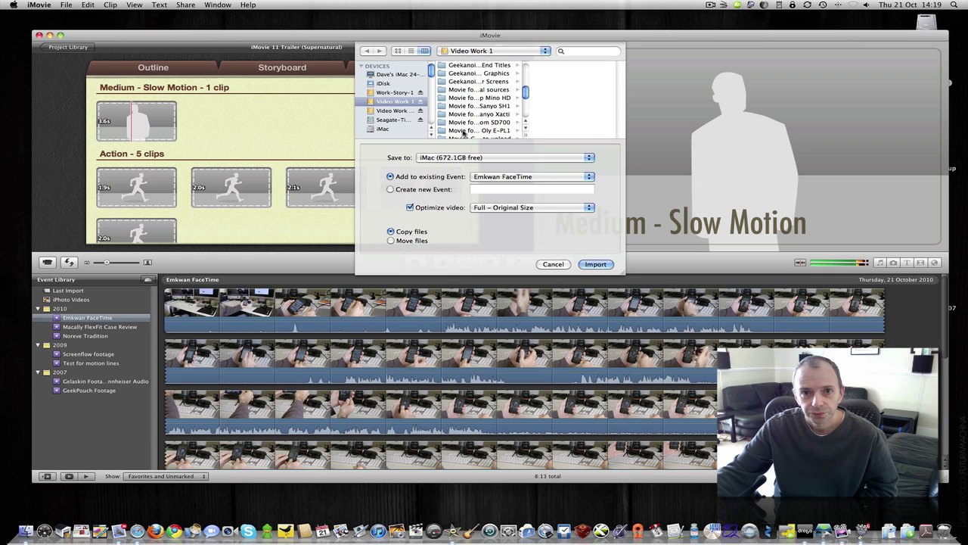
scroll(463, 125, "down", 1)
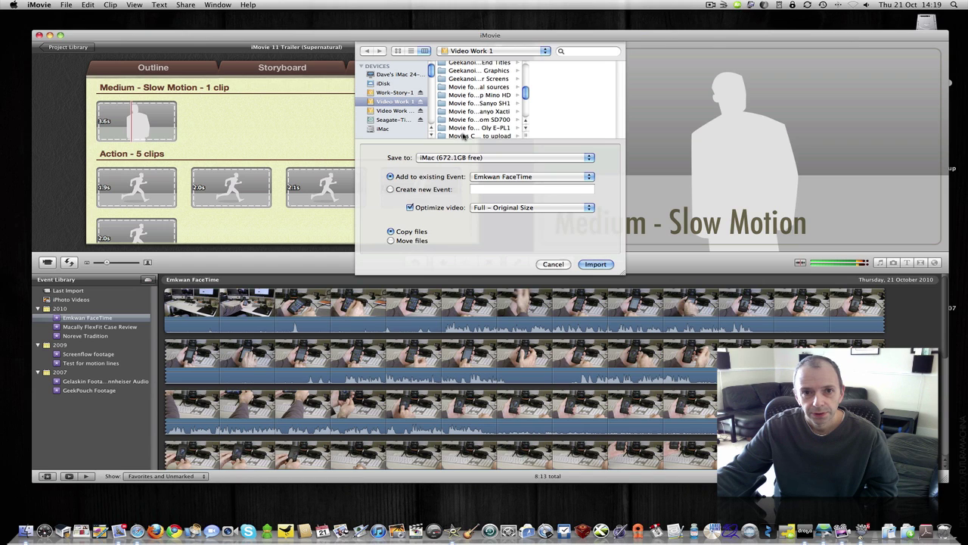
left_click(465, 136)
left_click(560, 97)
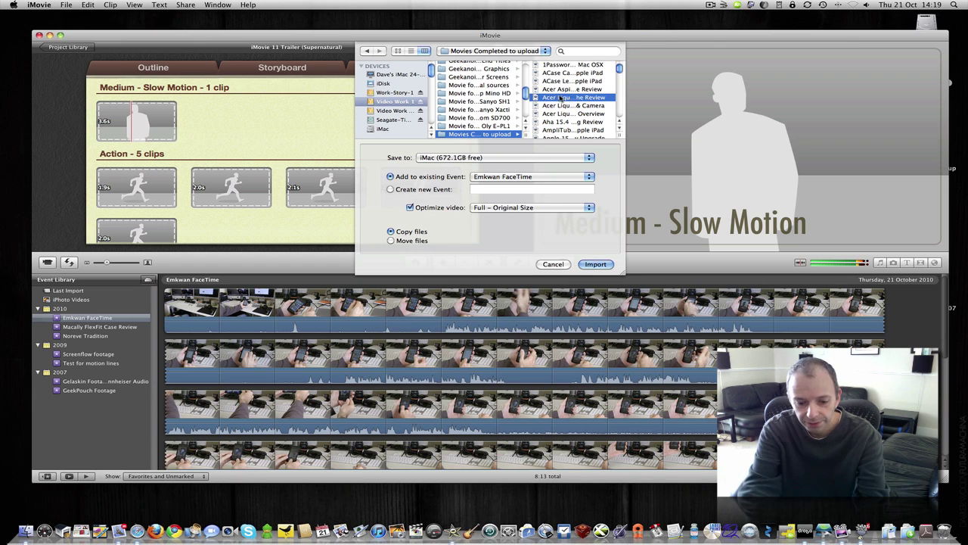
key("b")
key("e")
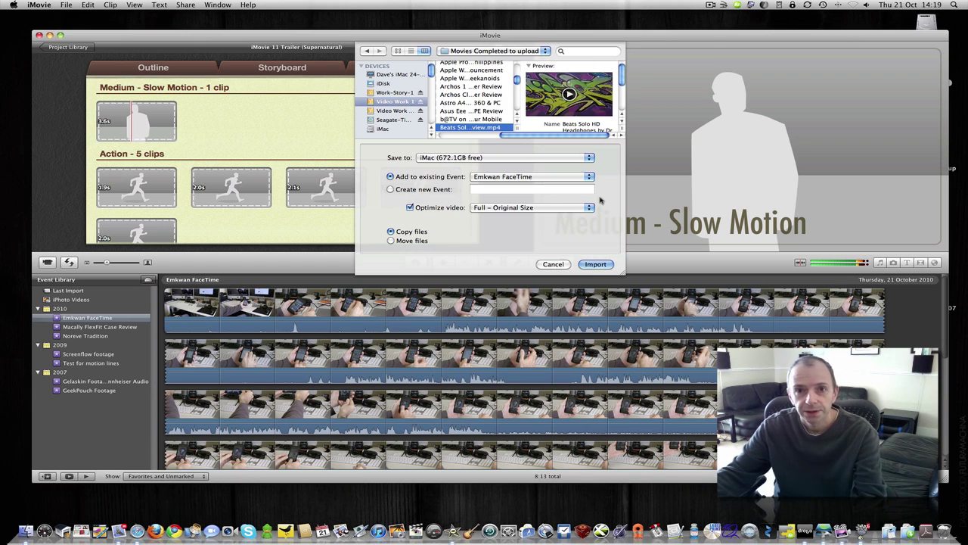
left_click(595, 264)
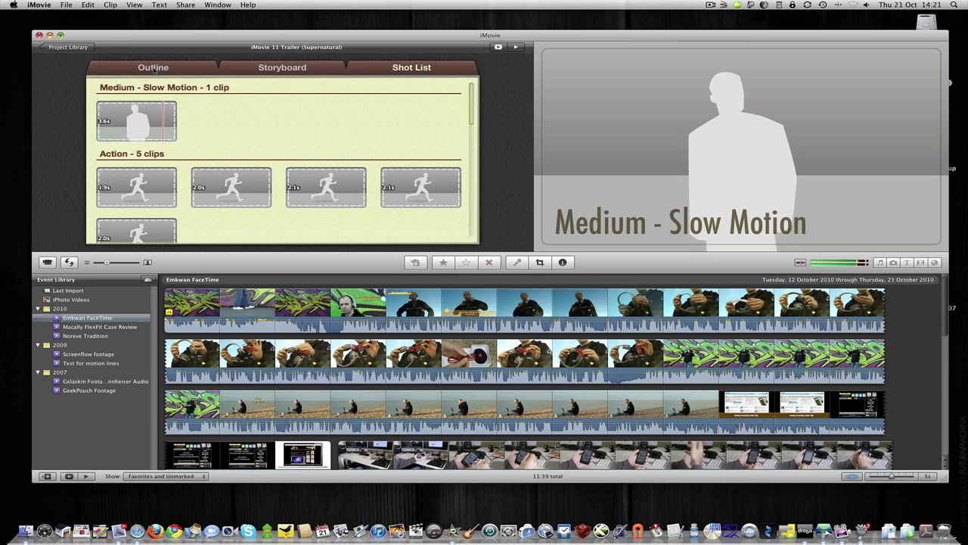
Step: Look over the Outline, Storyboard and Shot List tabs, then rename the movie 'Beats Solo HD'
left_click(153, 68)
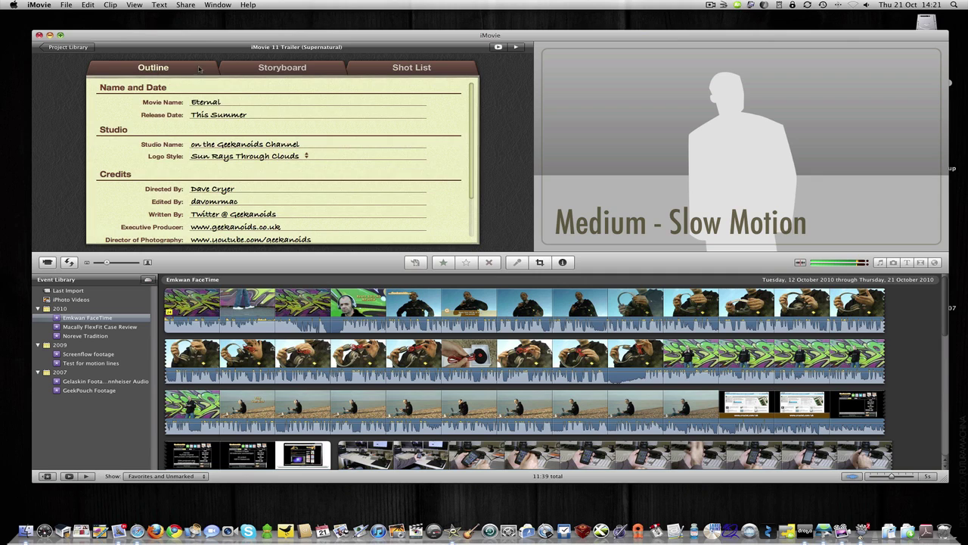
left_click(278, 68)
left_click(373, 71)
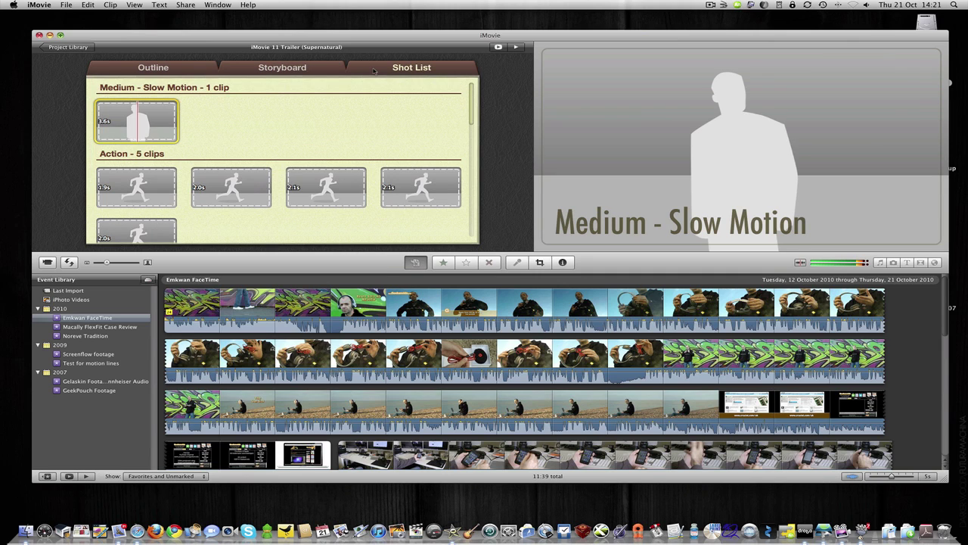
left_click(165, 70)
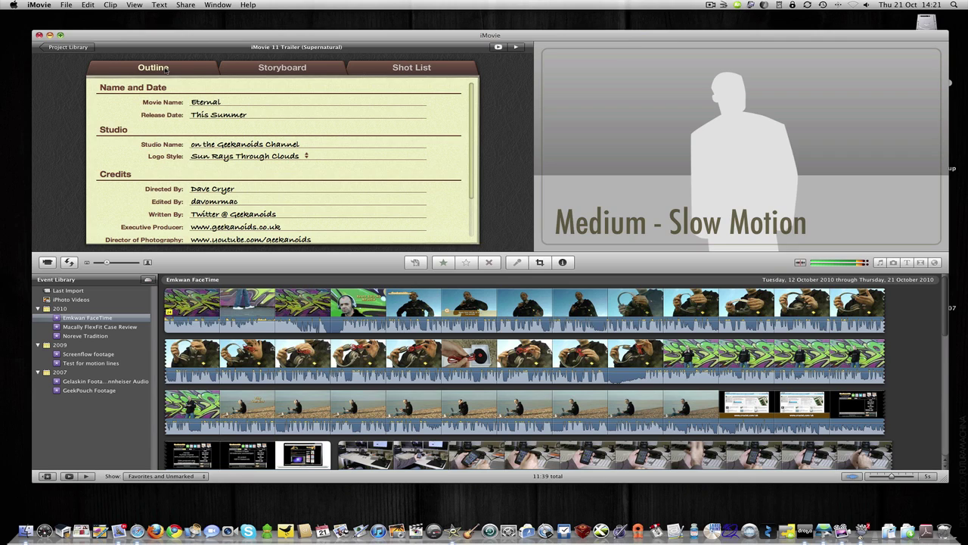
left_click(196, 106)
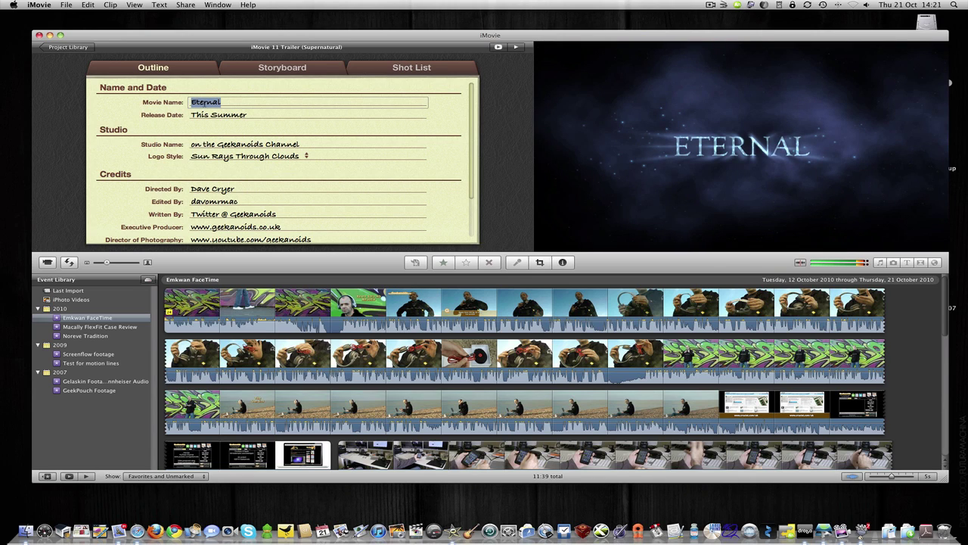
type("Beats Solo HDs")
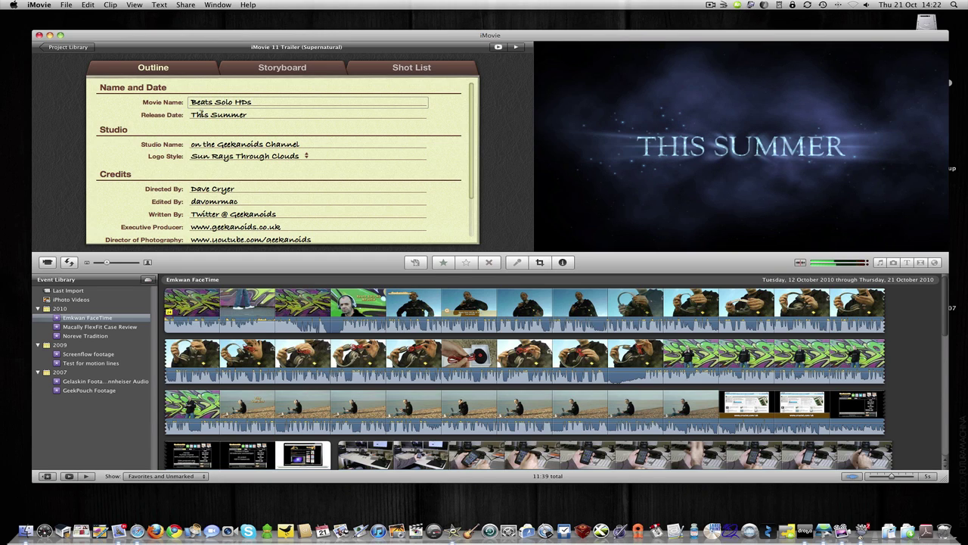
Step: Set the release date to October 2010 and the studio name to The Geekanoids Channel
left_click(201, 112)
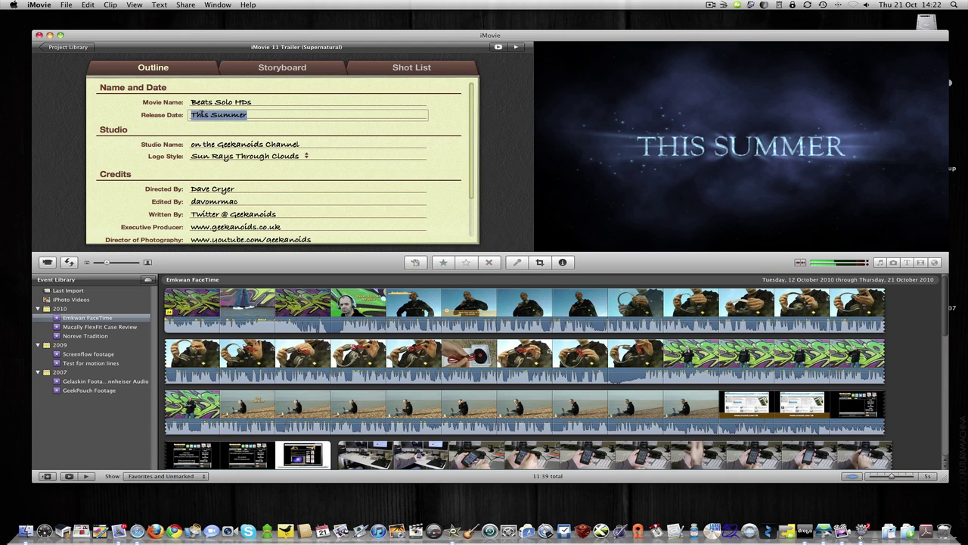
type("October")
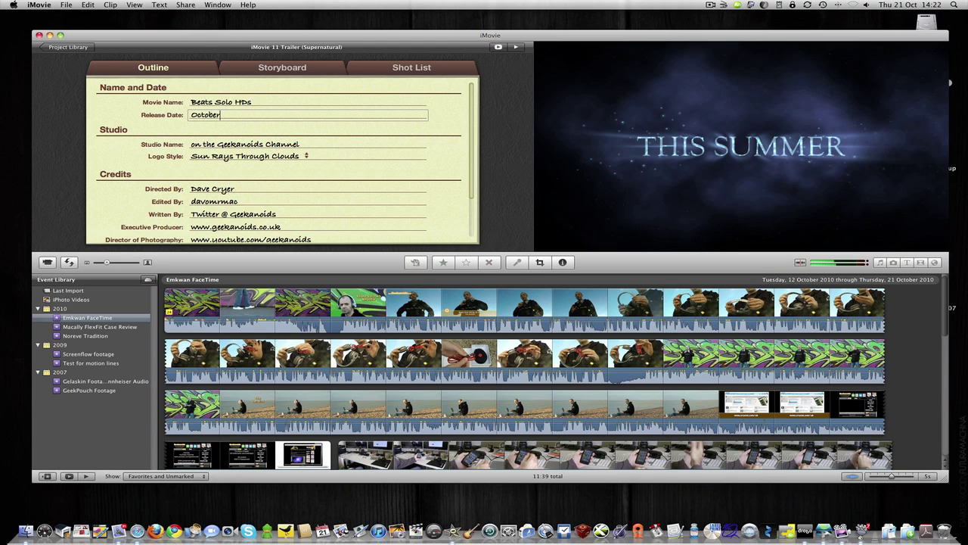
type(" 2010")
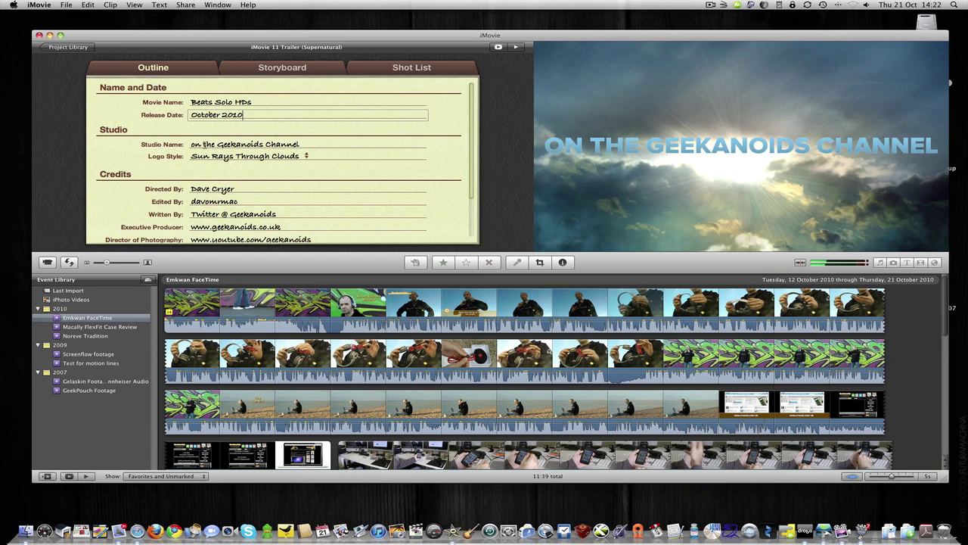
key("Tab")
key("BackSpace")
type("The")
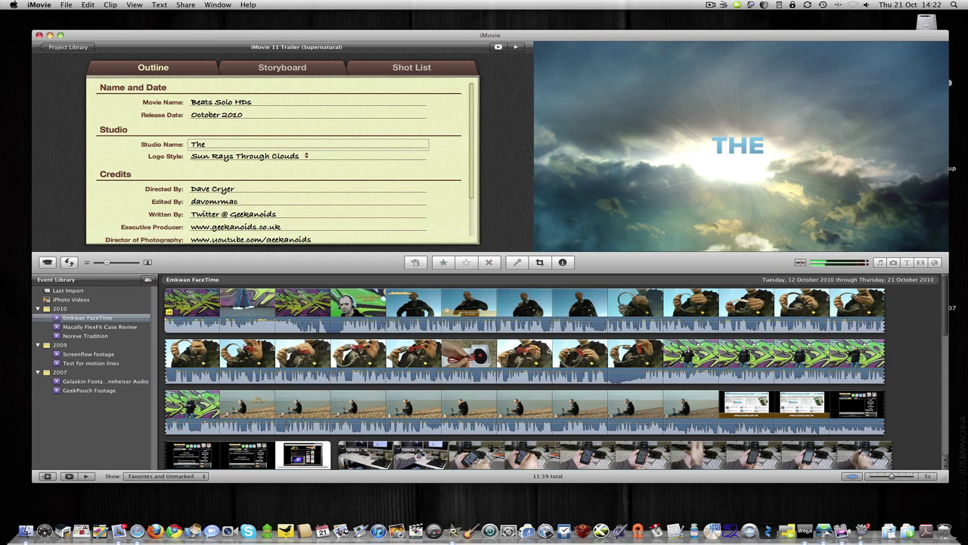
type(" Geekanoids Ch")
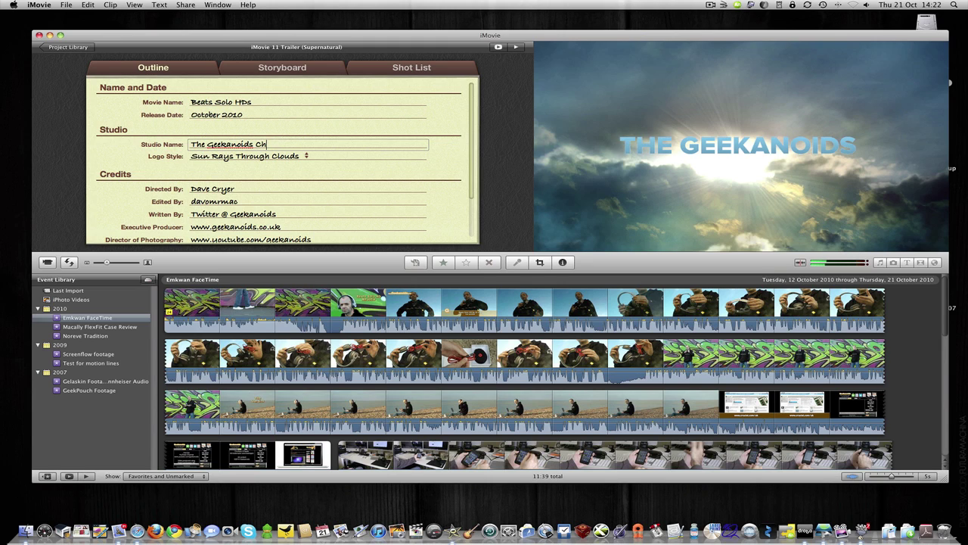
type("annel")
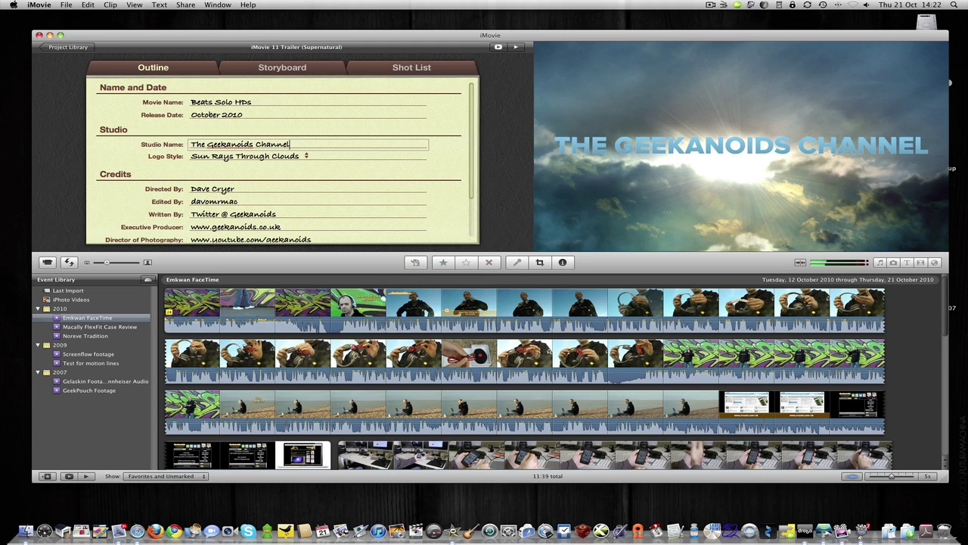
Step: Try the Snowy Mountain Peak logo style, then settle on Signals Across the Globe
left_click(306, 157)
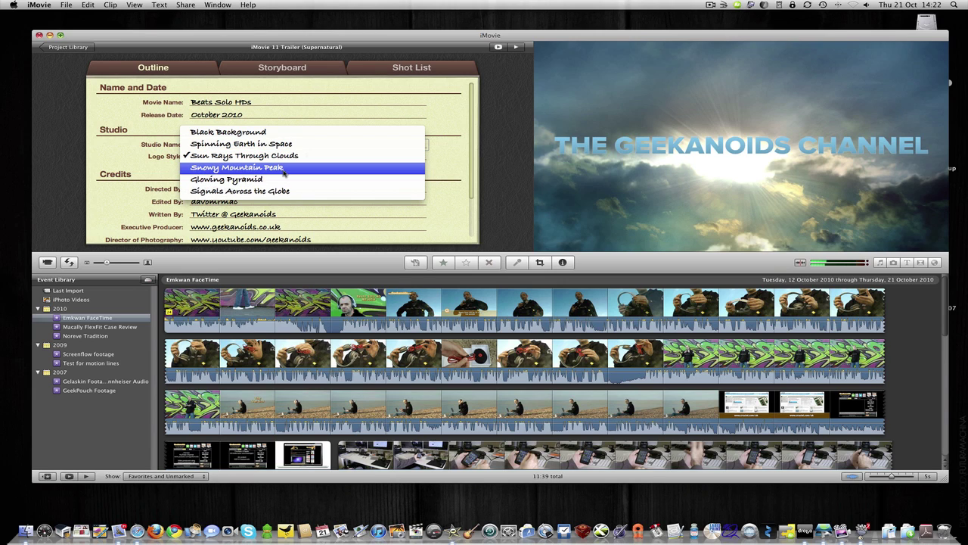
left_click(284, 171)
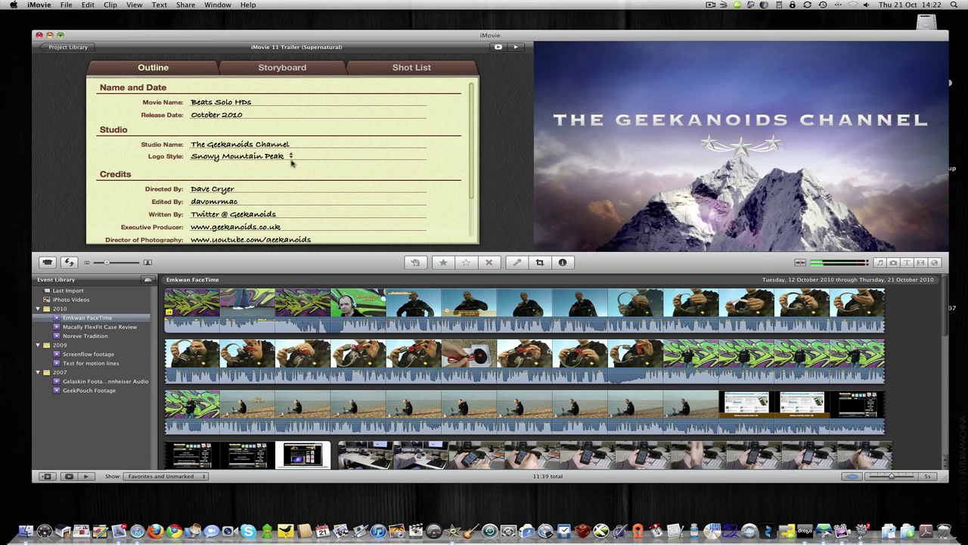
left_click(292, 156)
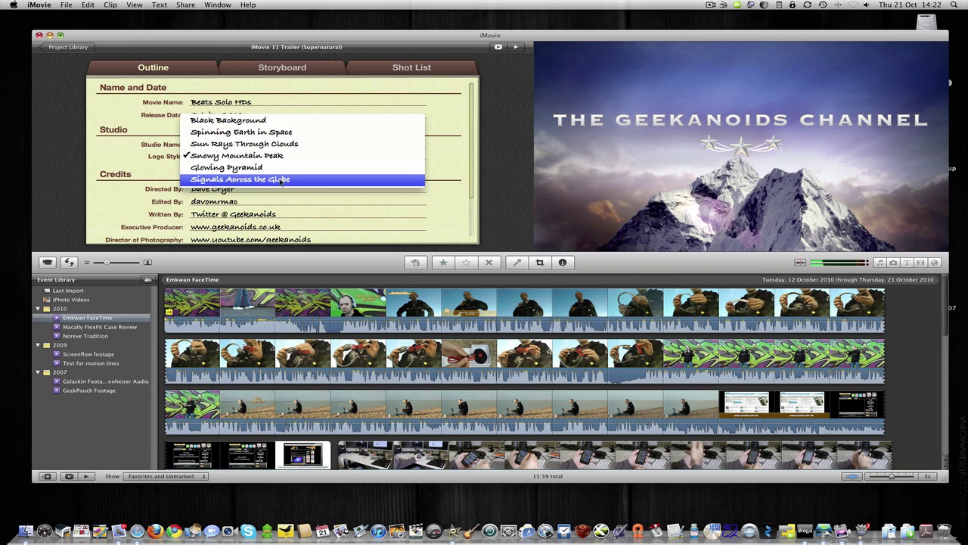
left_click(279, 182)
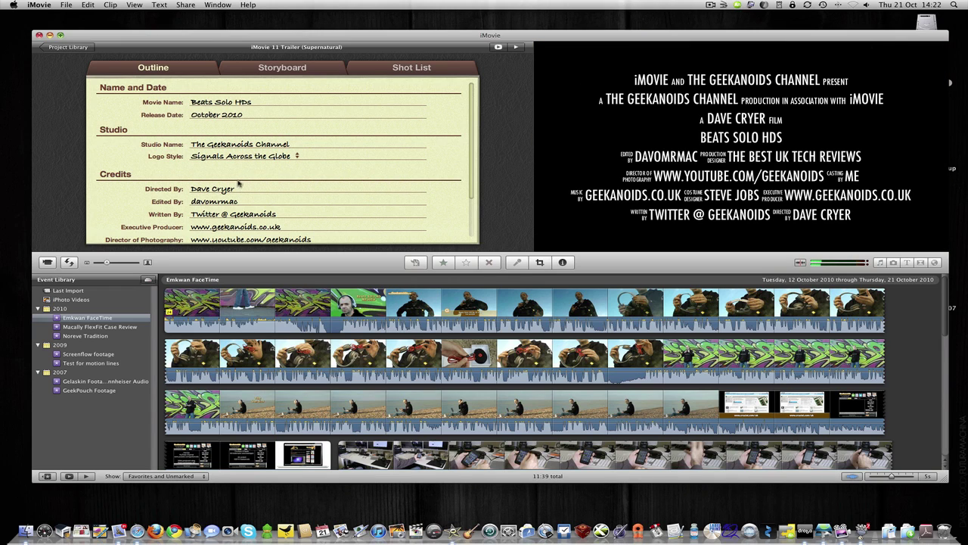
Step: Select the Directed By credit and scroll through the credit entries
left_click(213, 189)
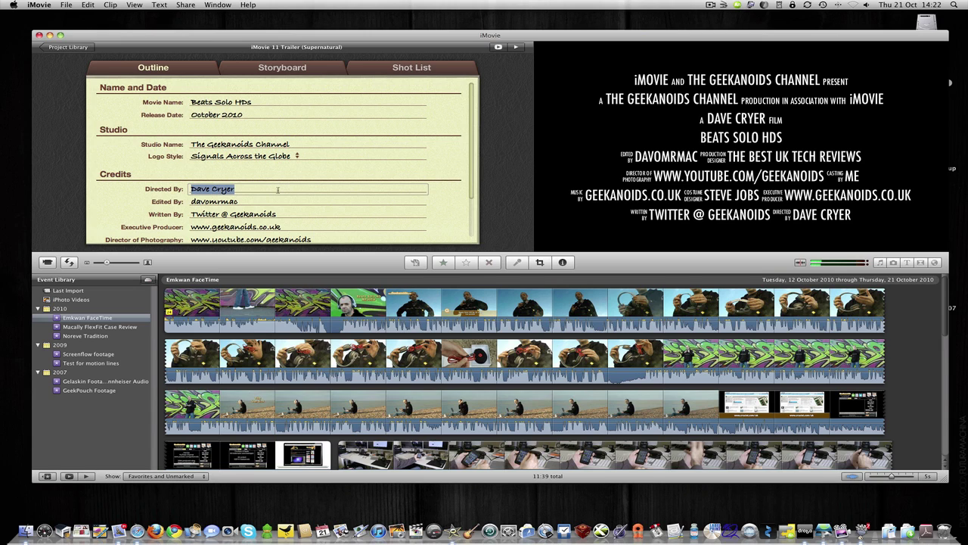
scroll(453, 200, "down", 3)
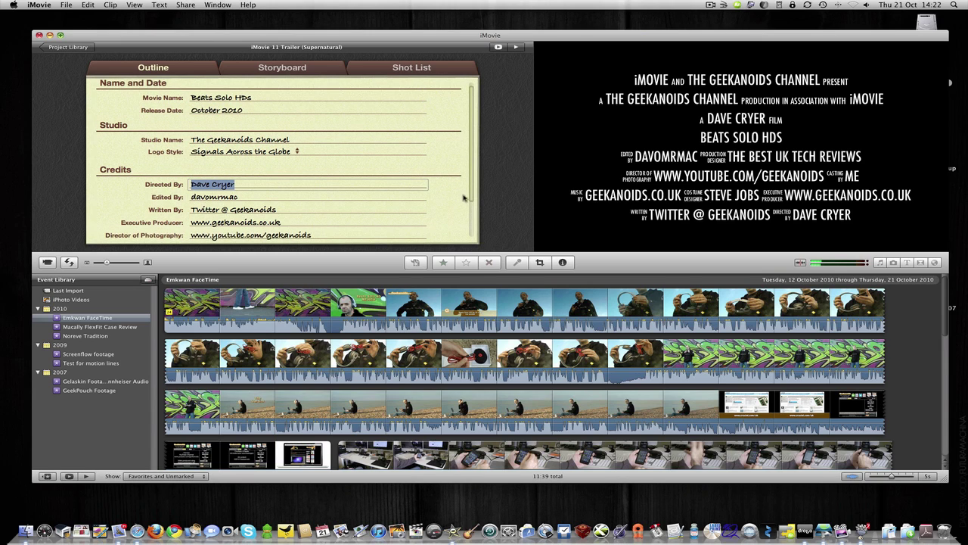
scroll(465, 196, "down", 1)
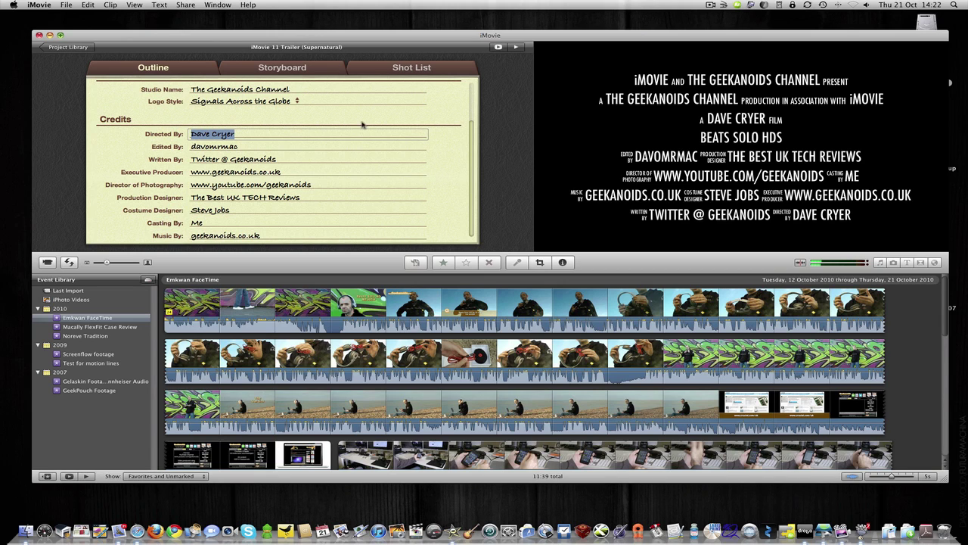
Step: Switch to the Storyboard and preview The Geekanoids Channel title card
left_click(311, 68)
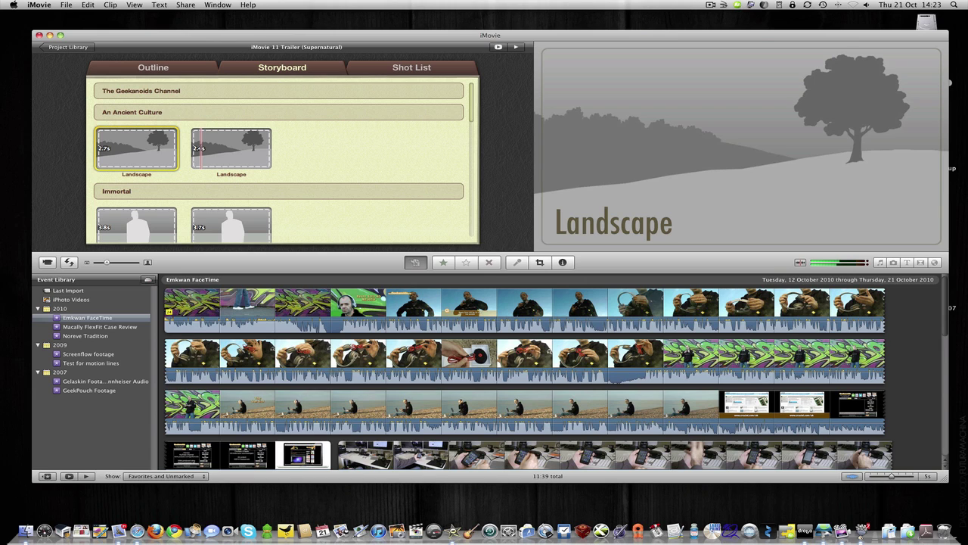
left_click(141, 91)
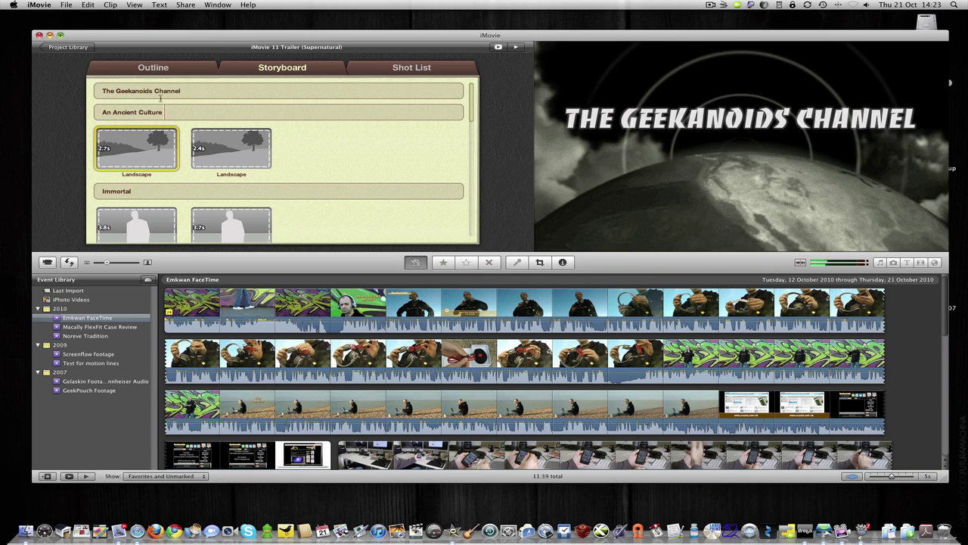
Step: Change the An Ancient Culture title card text to 'Beats by Dr Dre'
key("super+Right")
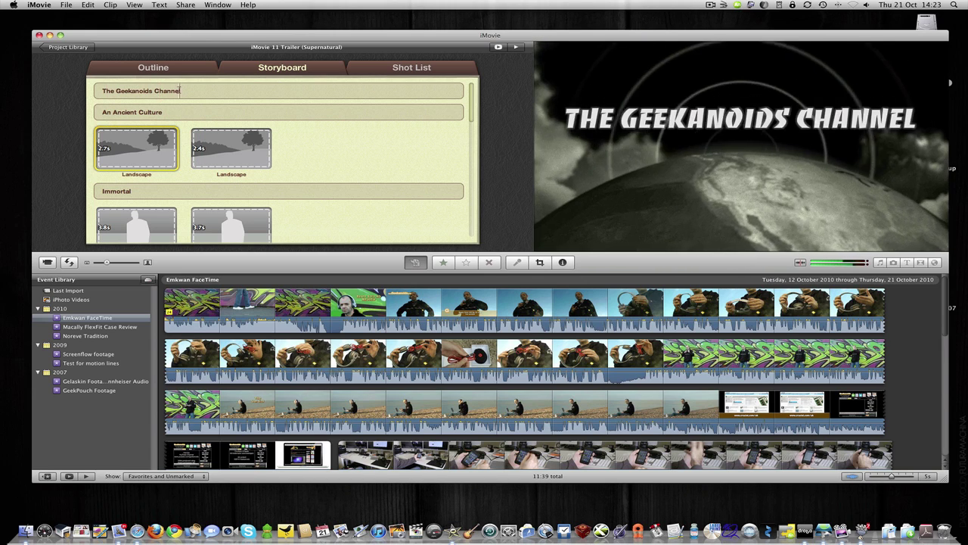
left_click(151, 112)
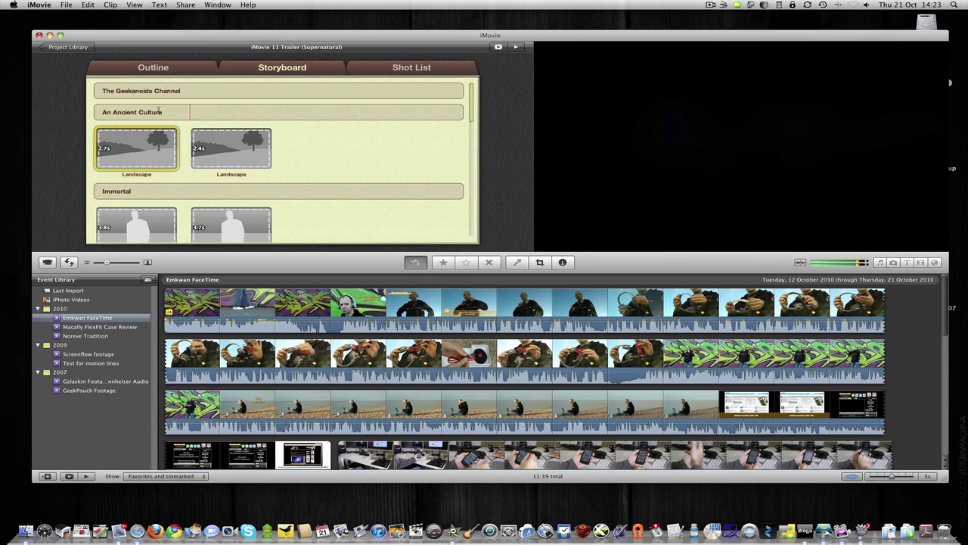
left_click(144, 112)
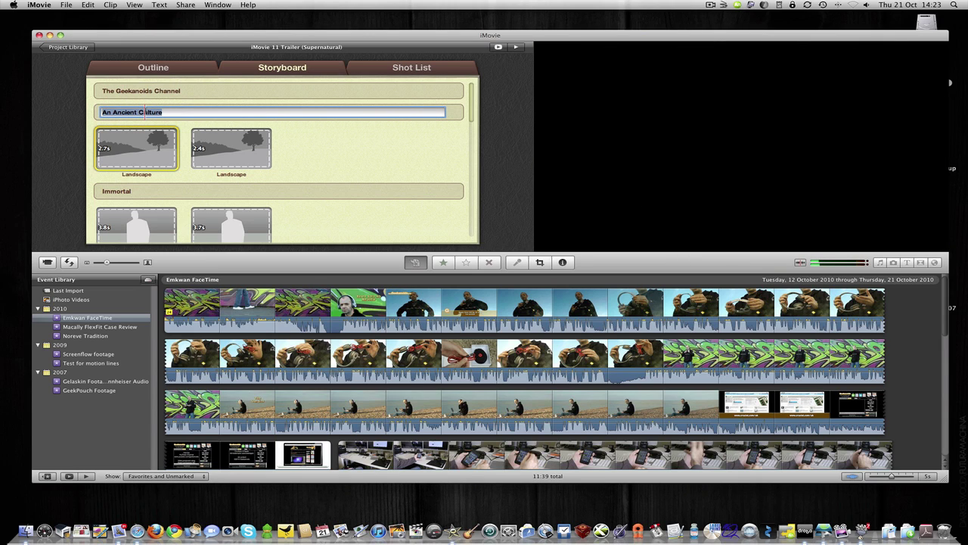
type("Bea")
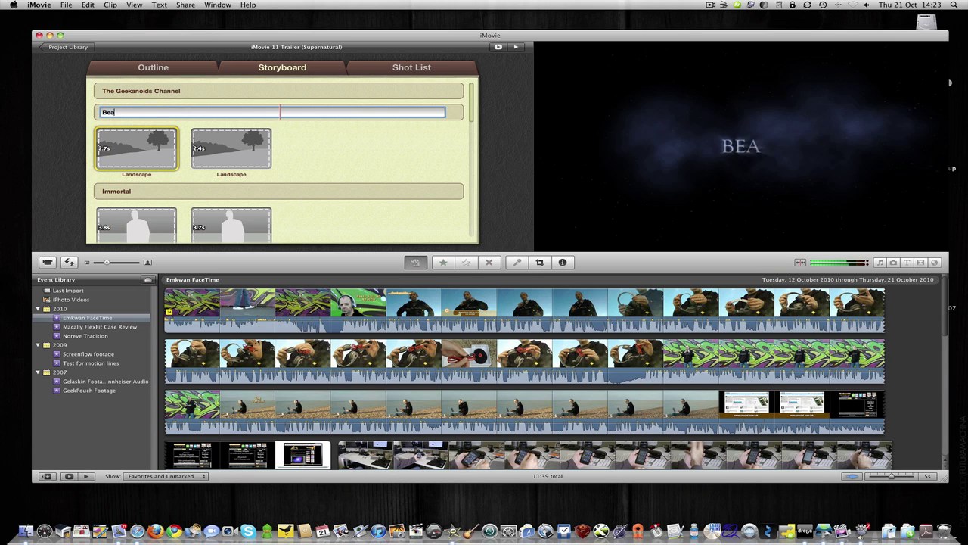
type("ts by Dr Dre")
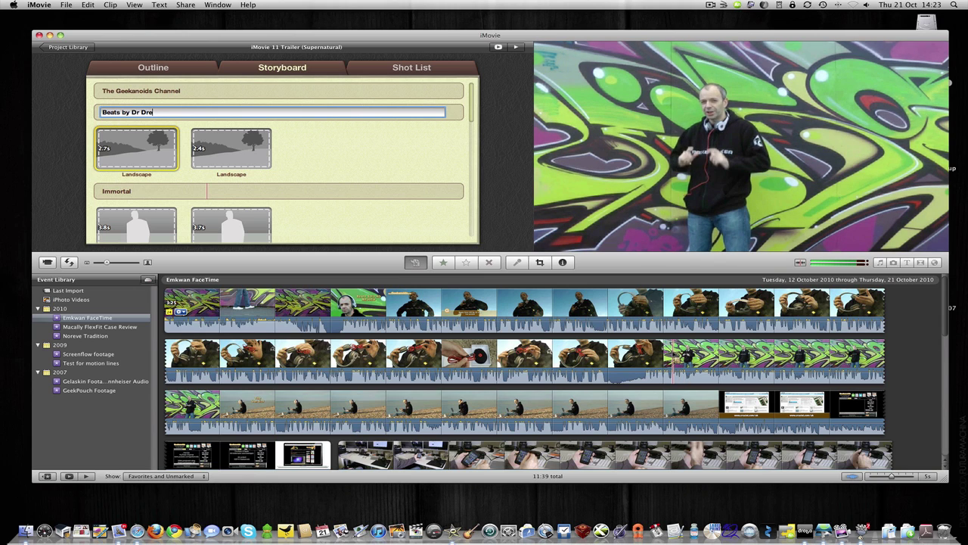
Step: Fill the two Landscape slots with the 2.0s graffiti and beach shots, accepting the 24 fps change
left_click(696, 359)
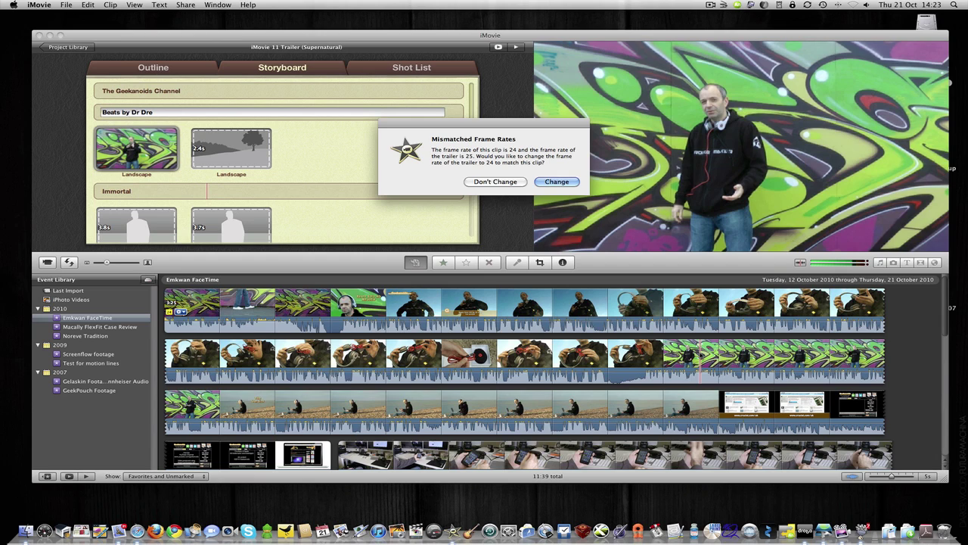
left_click(557, 182)
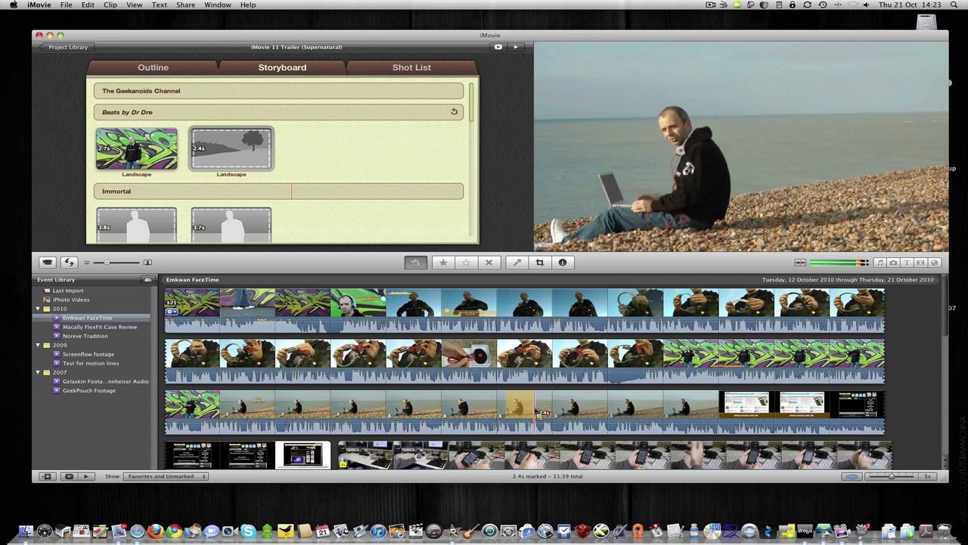
left_click(529, 410)
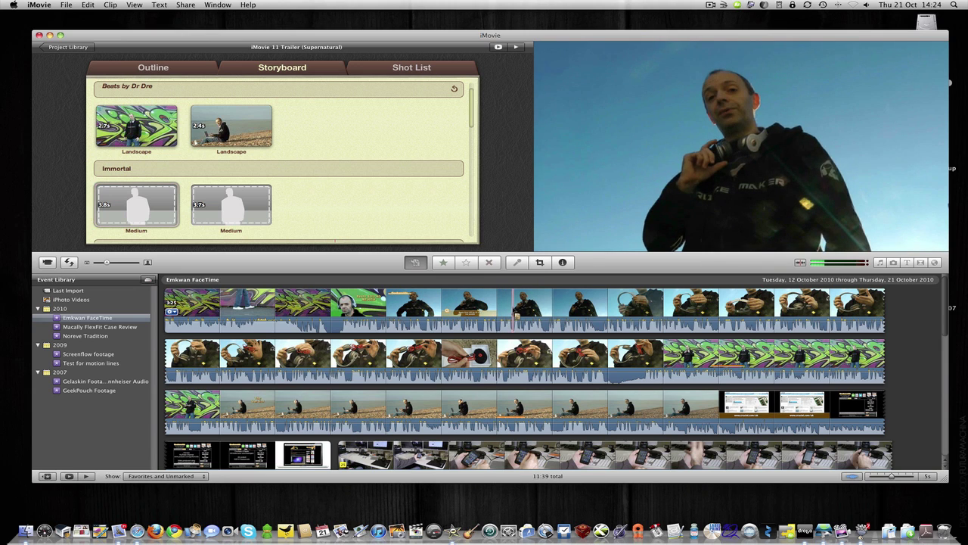
Step: Fill the two Medium slots under Immortal with the sky shot and the 3.7s graffiti shot
left_click(533, 310)
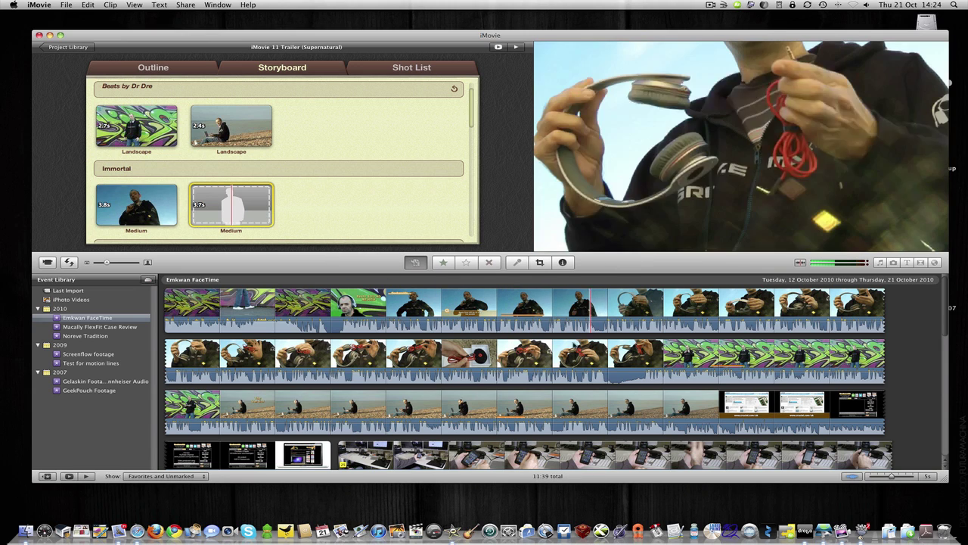
scroll(552, 333, "down", 1)
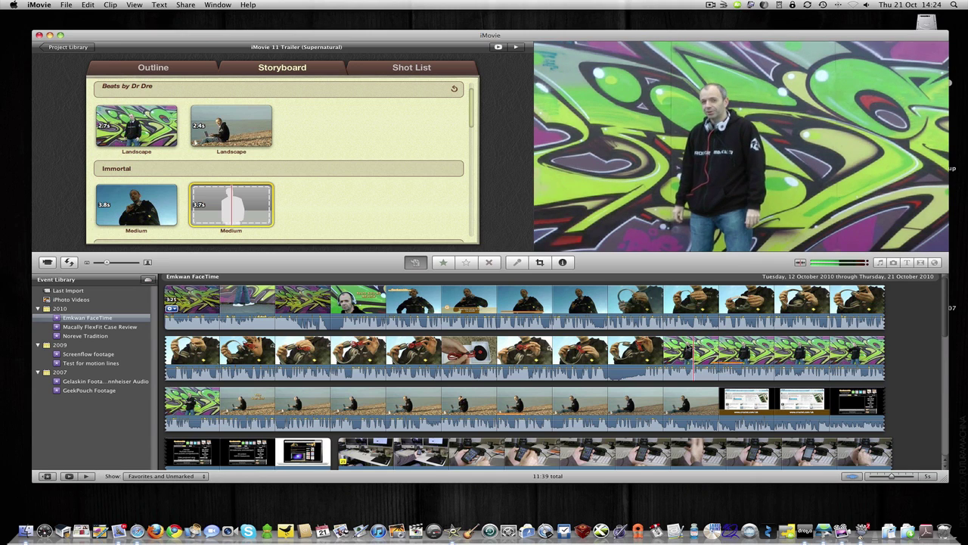
left_click(688, 355)
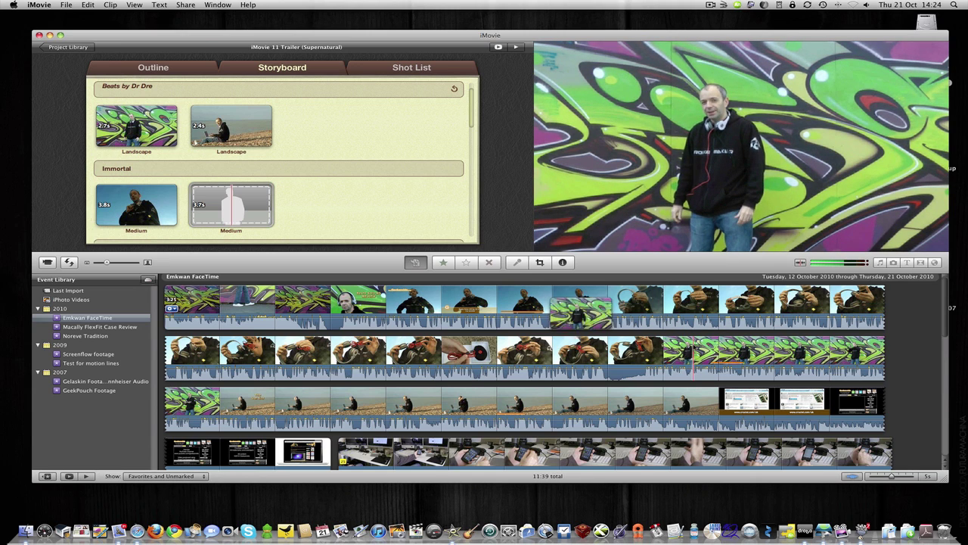
scroll(366, 167, "down", 3)
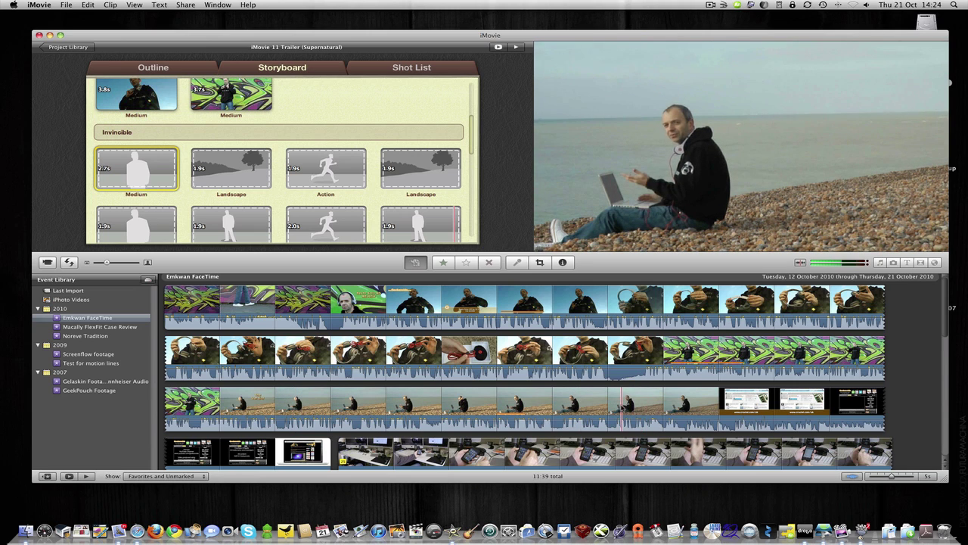
Step: Fill the Invincible section's Medium, Landscape, Action and second Landscape slots with beach, headphones and graffiti clips
left_click(635, 409)
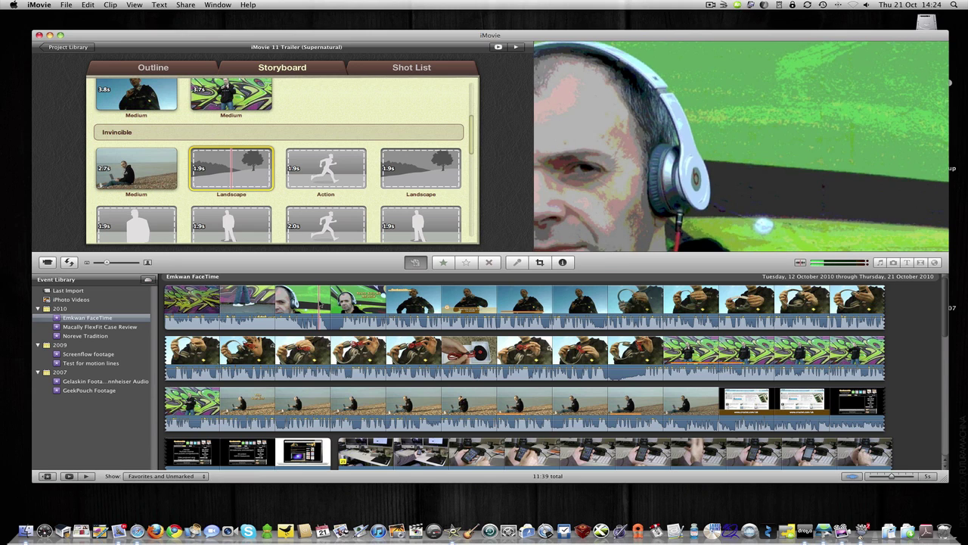
left_click_drag(275, 303, 332, 306)
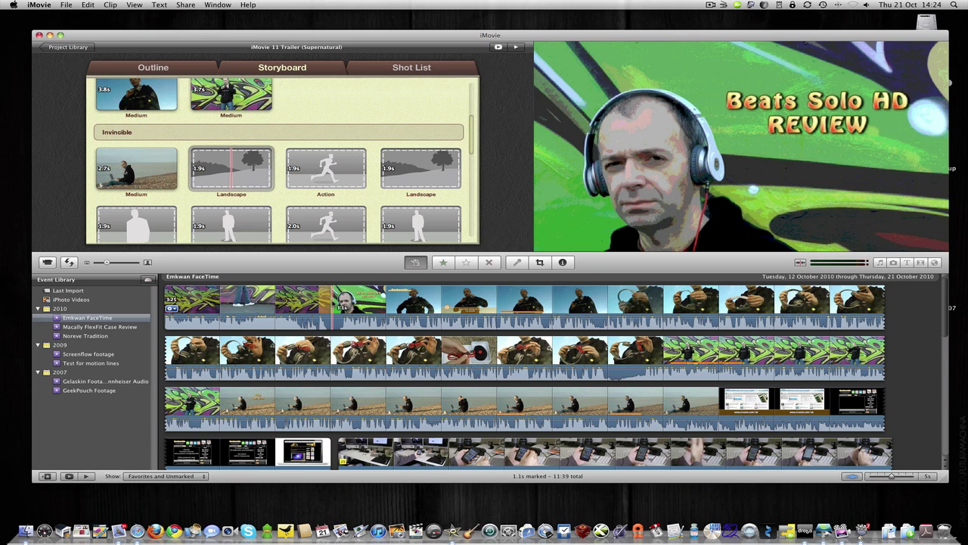
left_click(333, 307)
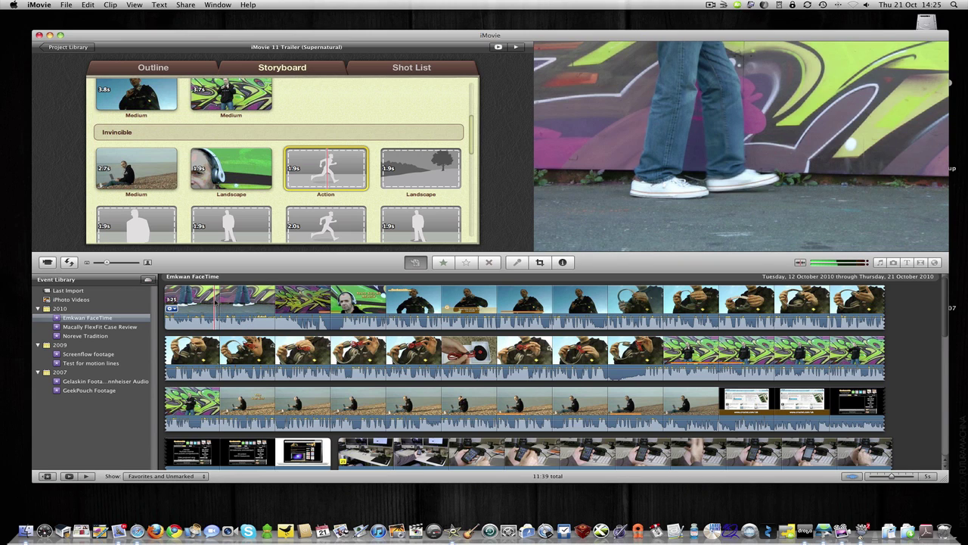
left_click(215, 303)
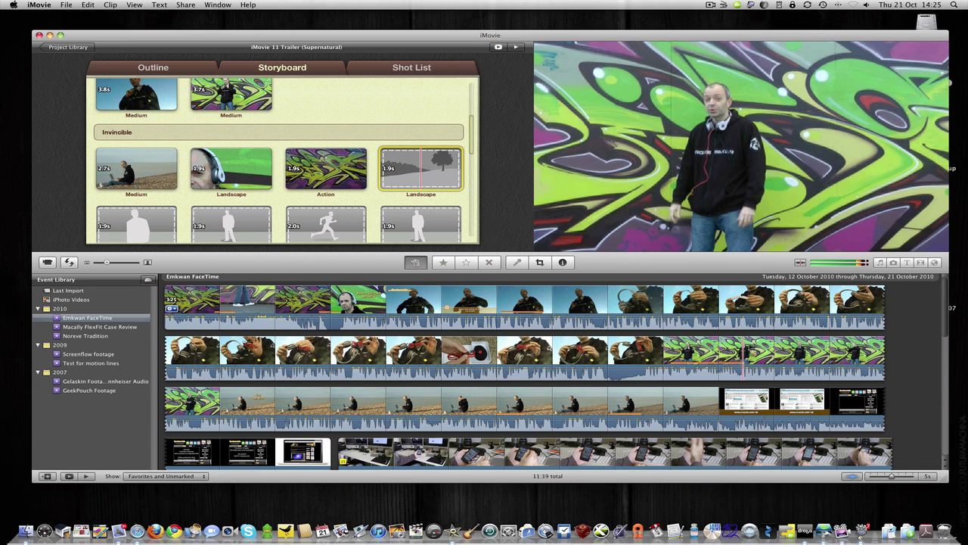
left_click(803, 355)
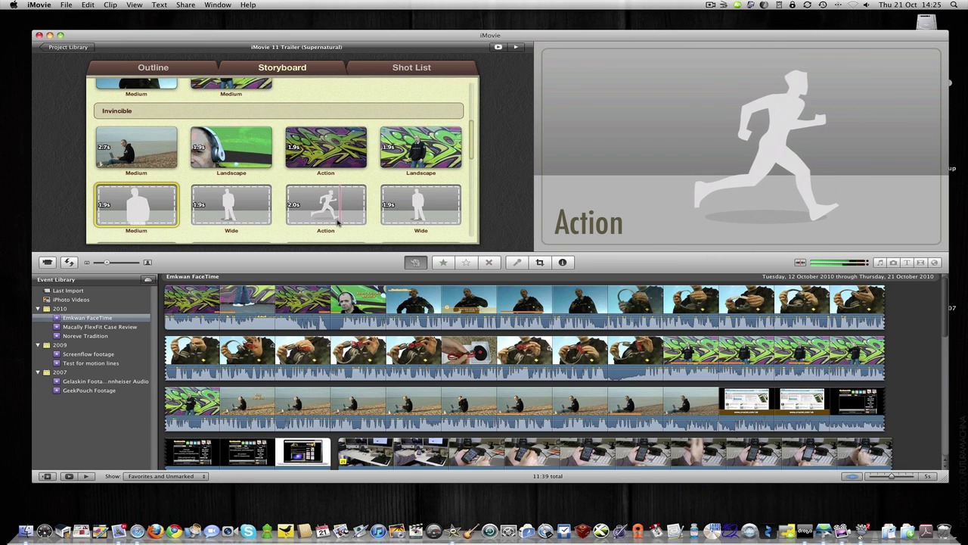
scroll(338, 222, "down", 2)
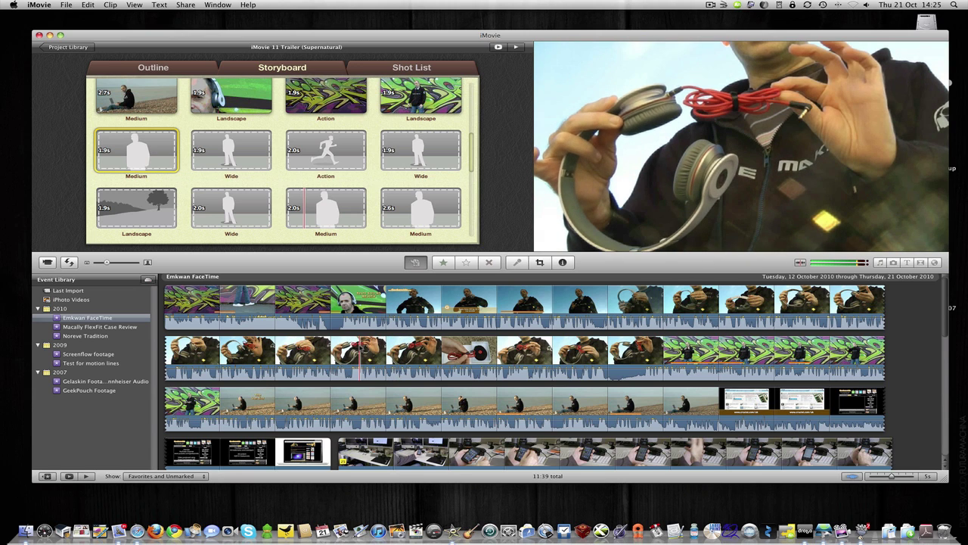
Step: Fill the eleven remaining Medium, Wide, Action and Landscape slots with headphones footage
left_click(347, 352)
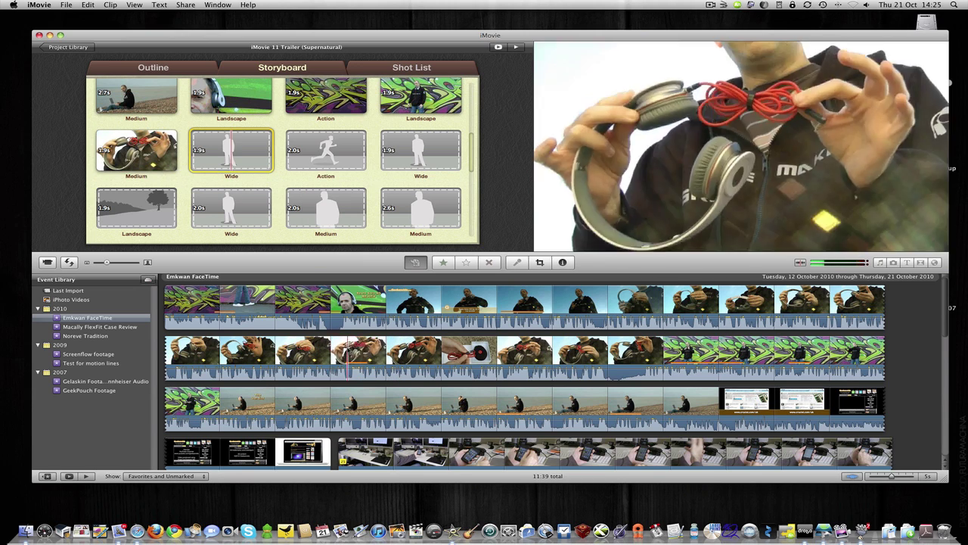
left_click(348, 352)
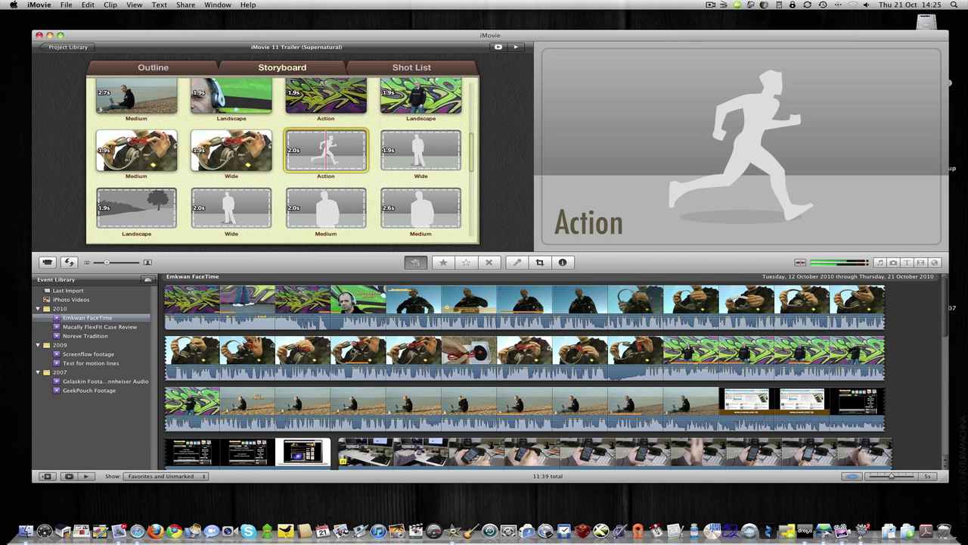
left_click(348, 356)
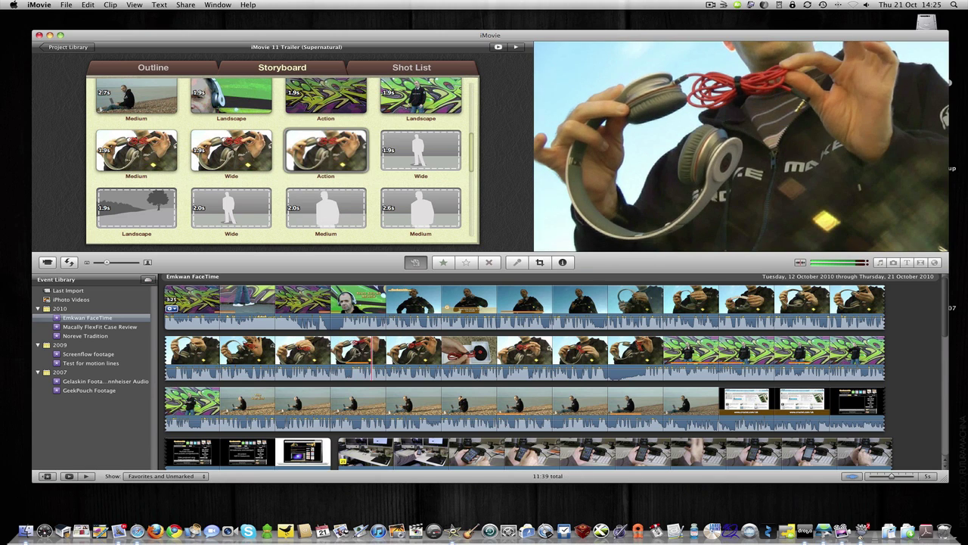
left_click(349, 354)
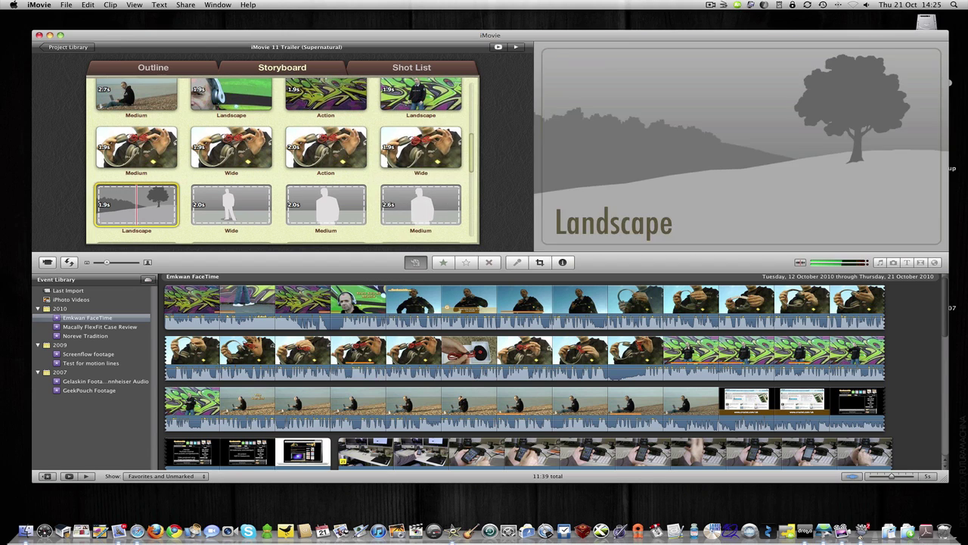
left_click(337, 350)
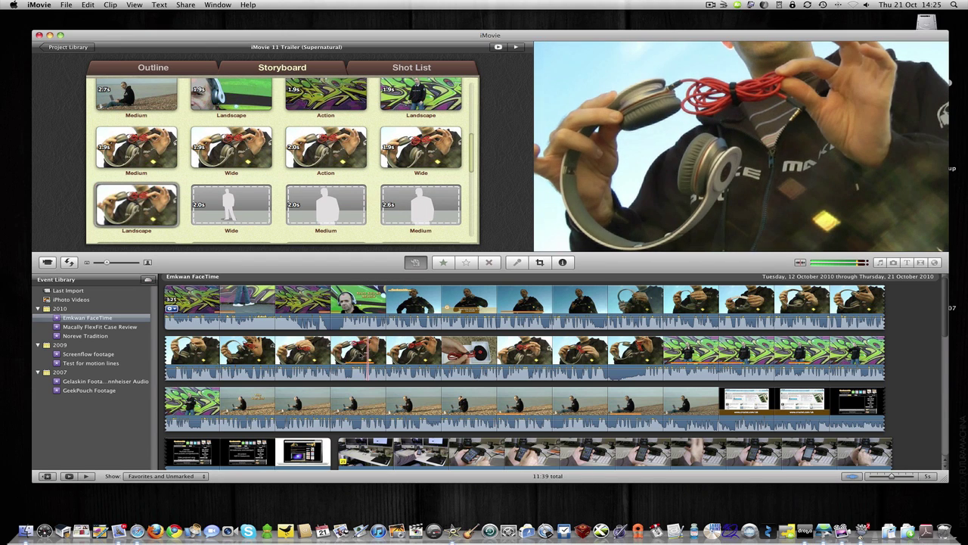
left_click(369, 355)
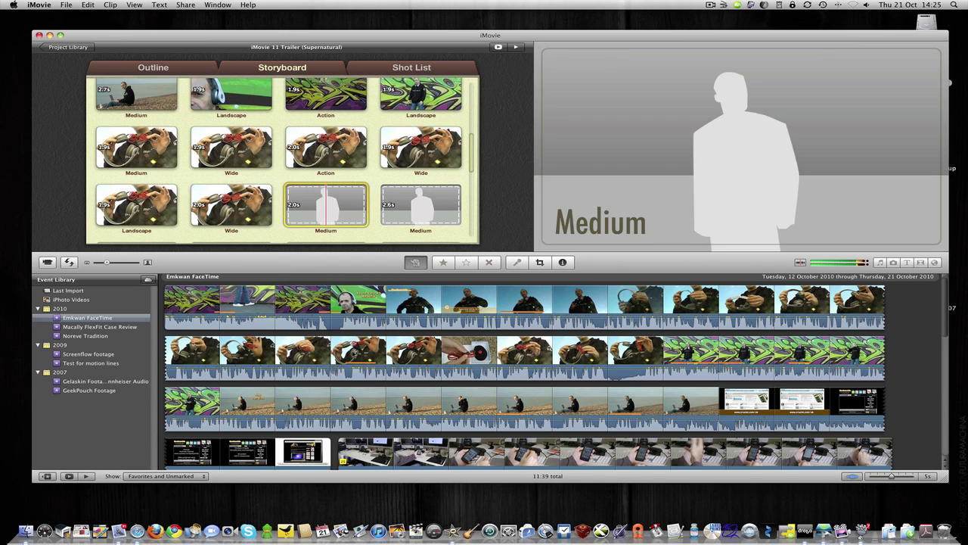
left_click(369, 356)
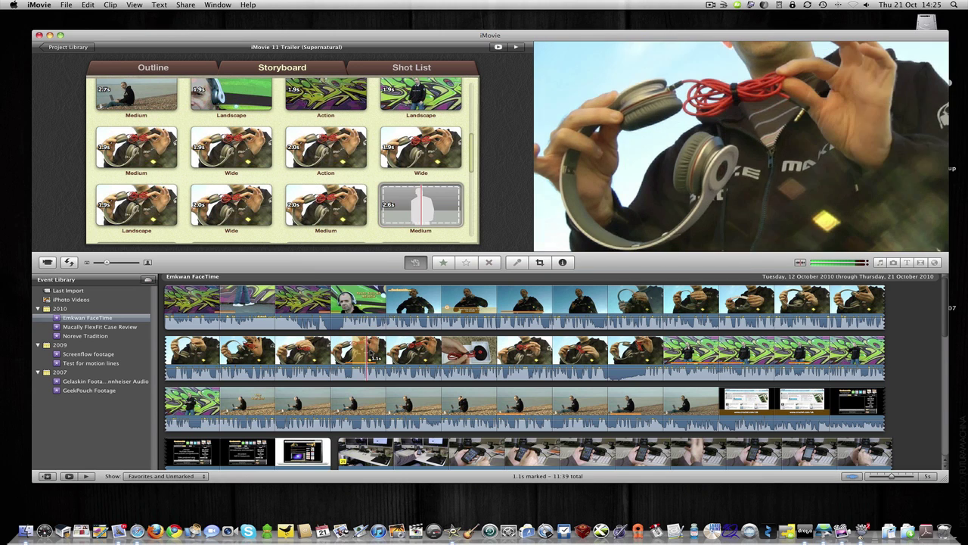
left_click(370, 355)
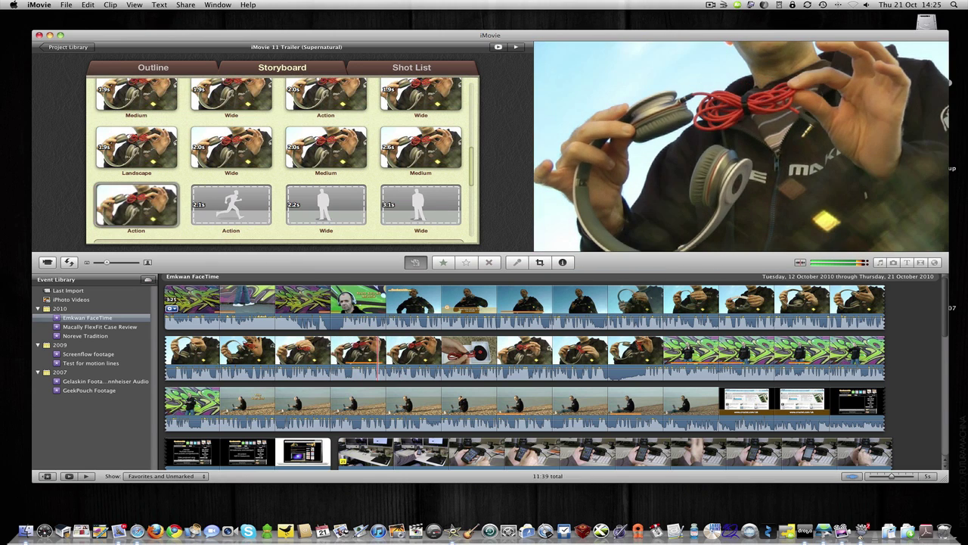
left_click(378, 355)
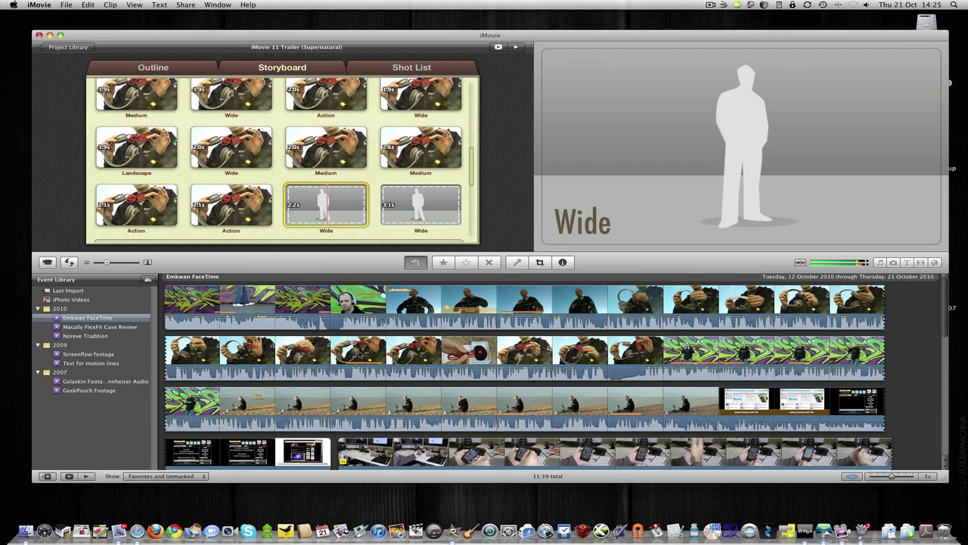
left_click(363, 355)
left_click(378, 356)
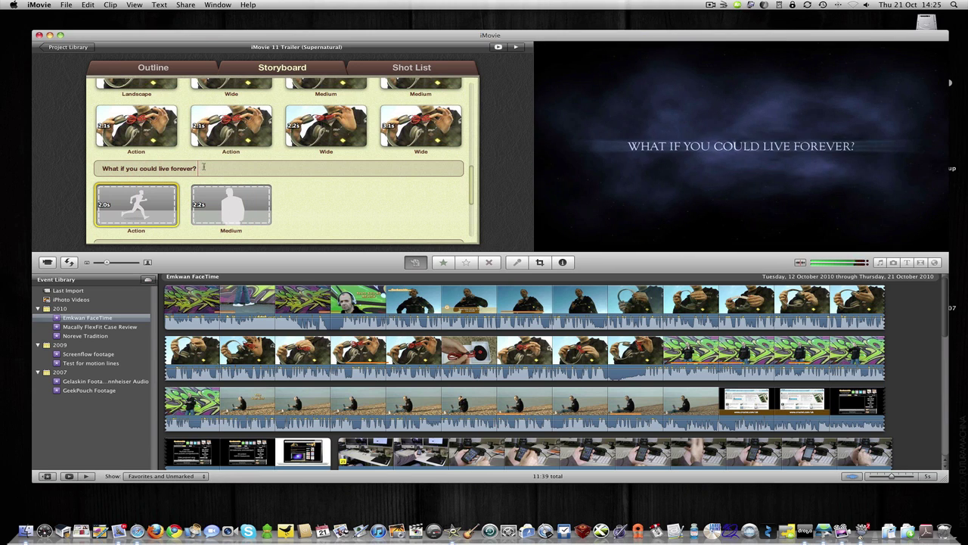
Step: Rename the Immortal and Invincible title cards to Stunning Sound and Voice Control
scroll(144, 167, "up", 10)
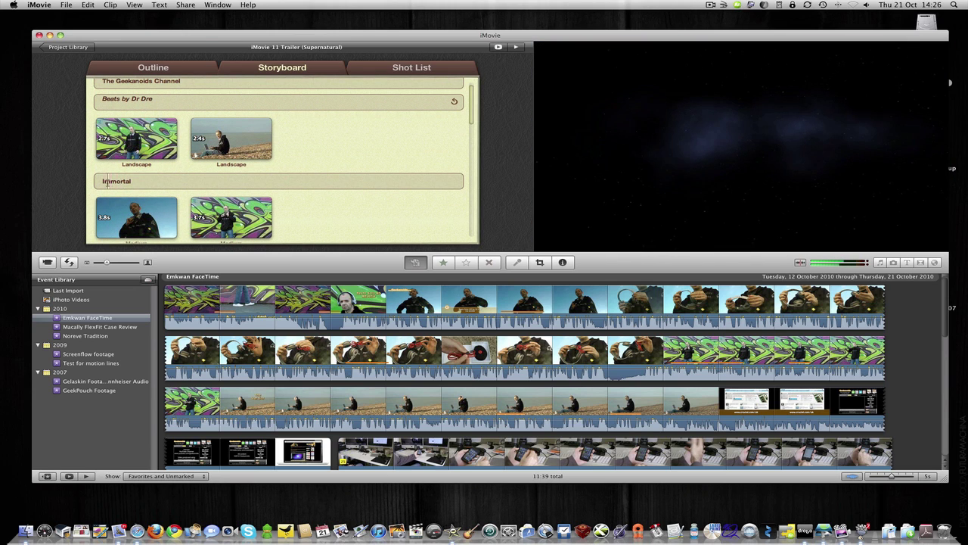
left_click(136, 181)
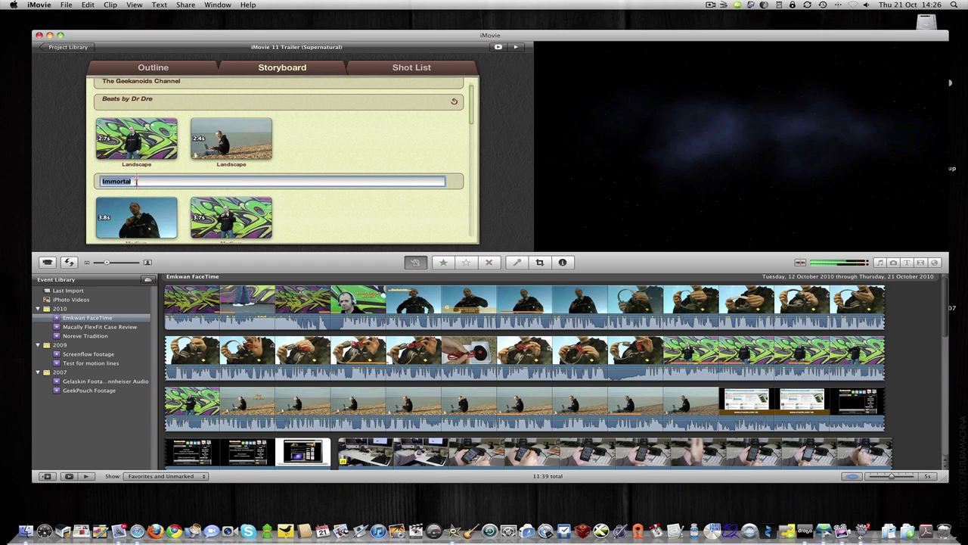
type("Stunning Sound")
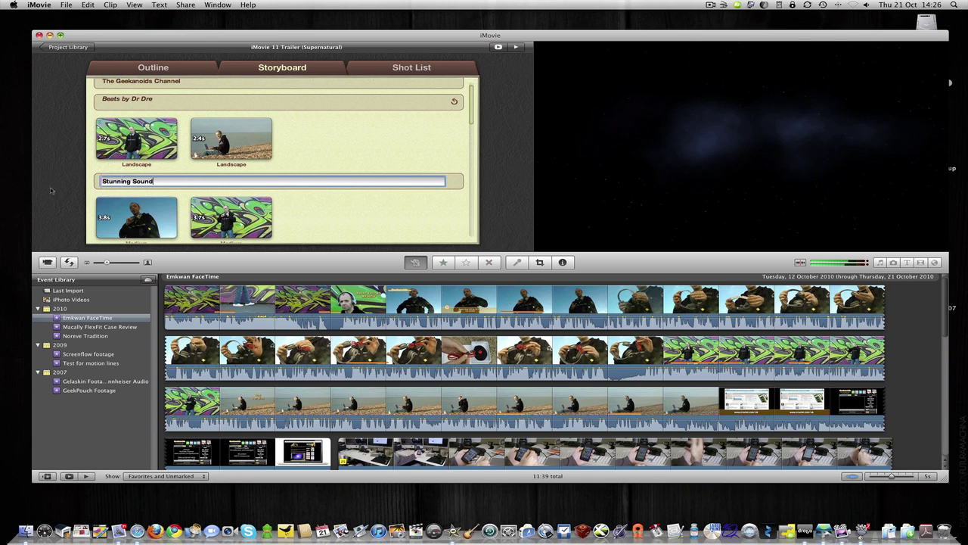
key("Tab")
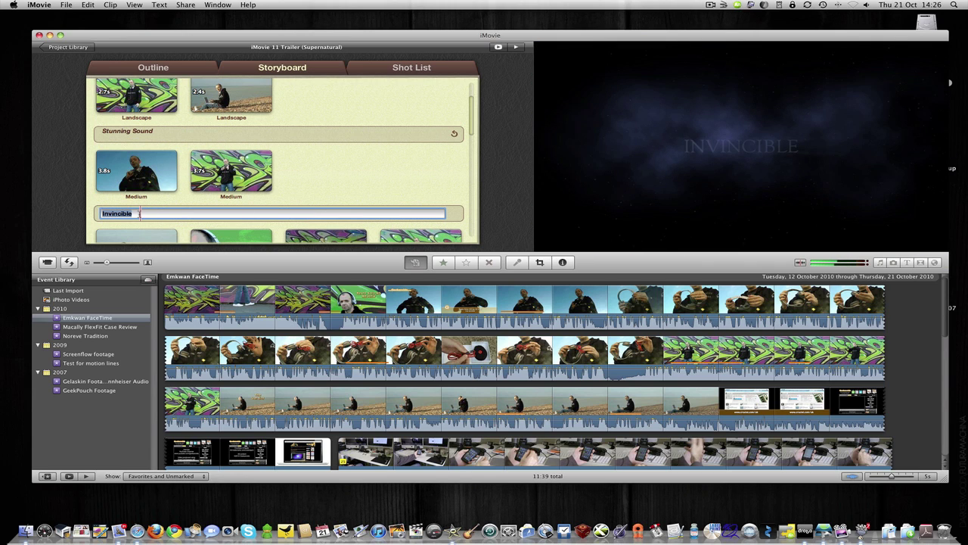
type("V")
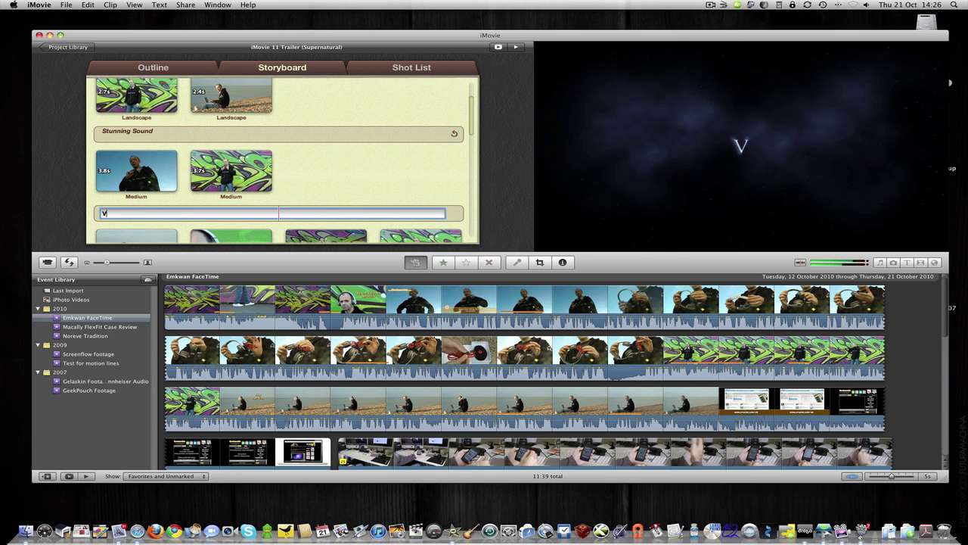
type("oice Control")
left_click(296, 173)
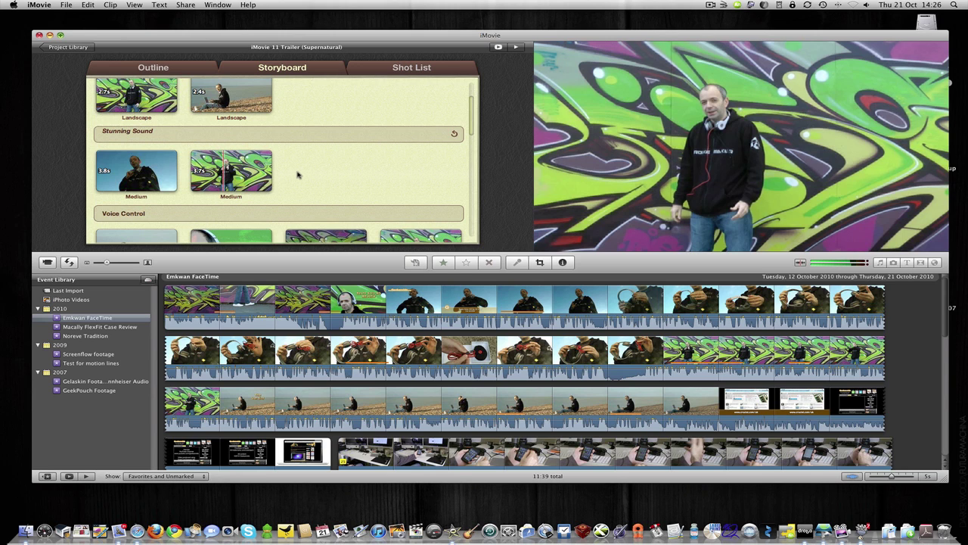
Step: Replace the 'What if you could live forever?' title with Extreme Comfort
scroll(296, 173, "down", 5)
scroll(296, 173, "down", 5)
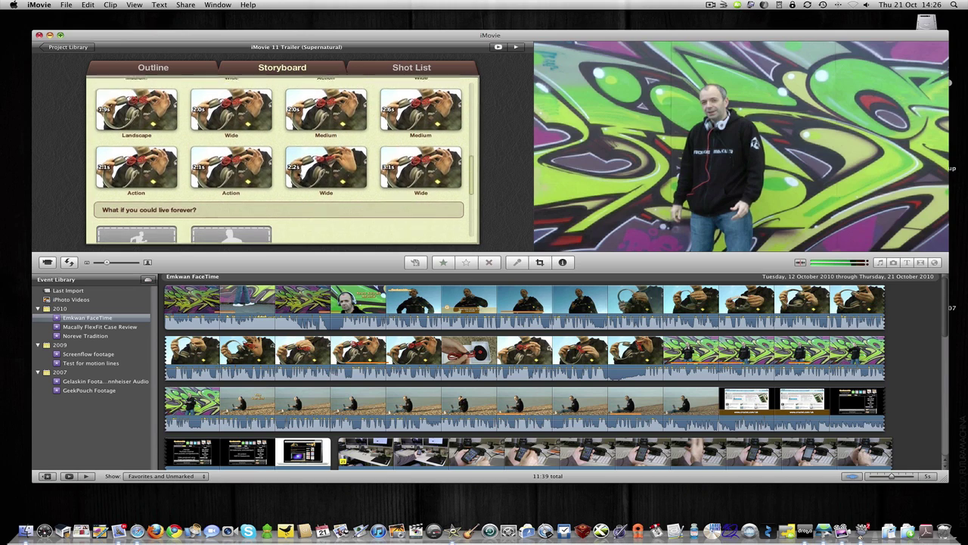
left_click(140, 199)
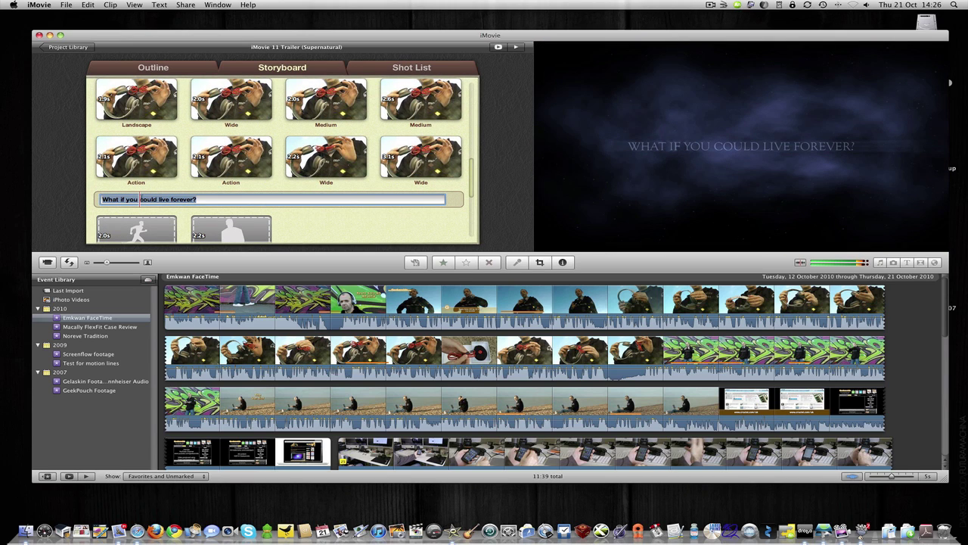
type("Extreme ")
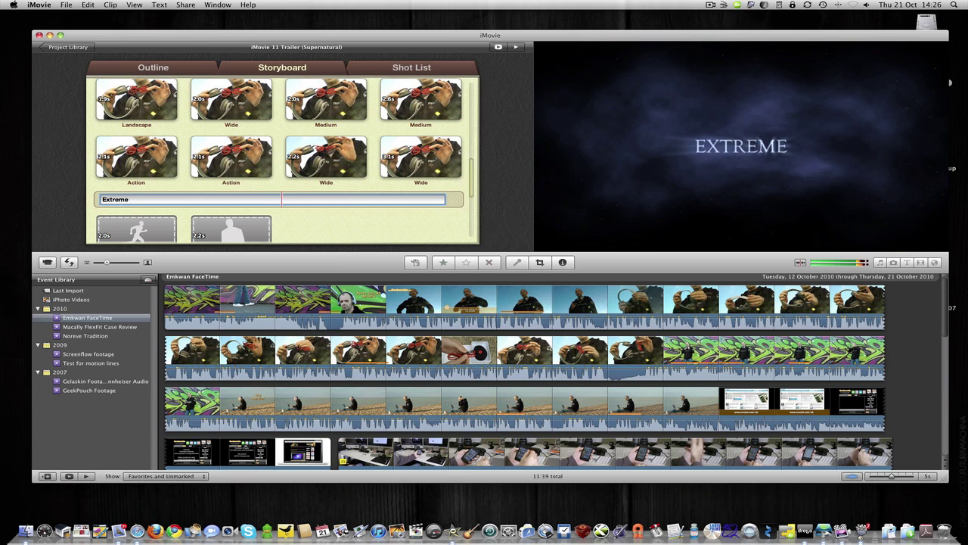
type("Comfort")
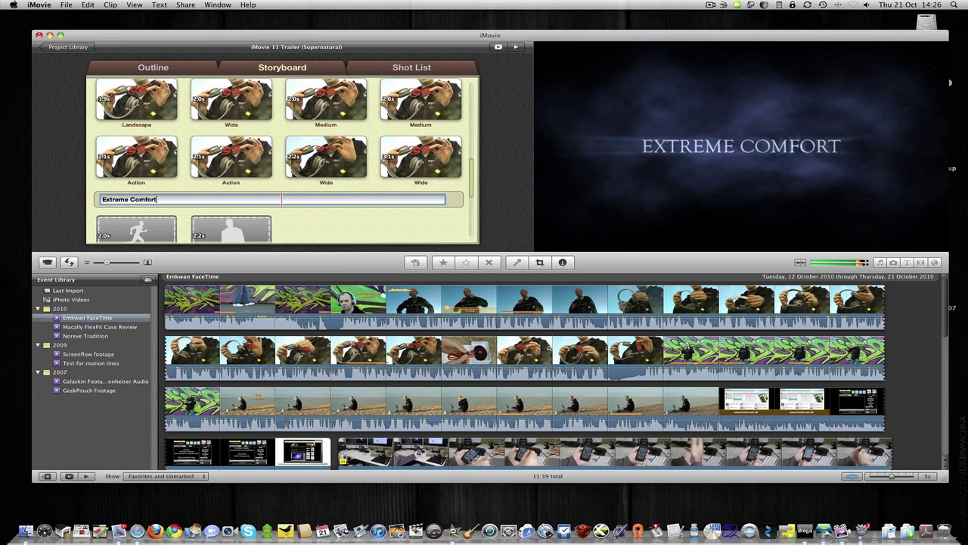
scroll(202, 181, "down", 1)
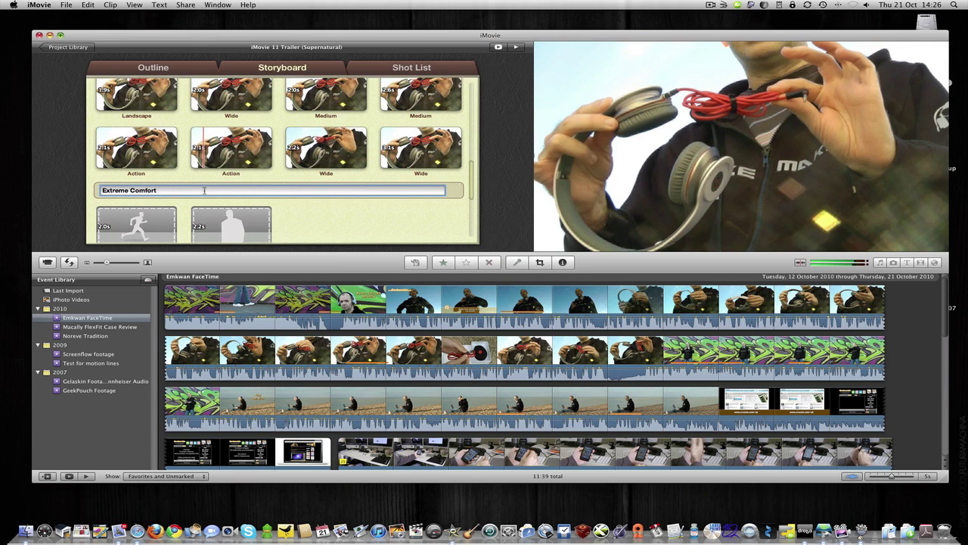
Step: Fill the Action shot under Extreme Comfort with a headphones clip from the event footage
left_click(324, 233)
scroll(324, 233, "down", 5)
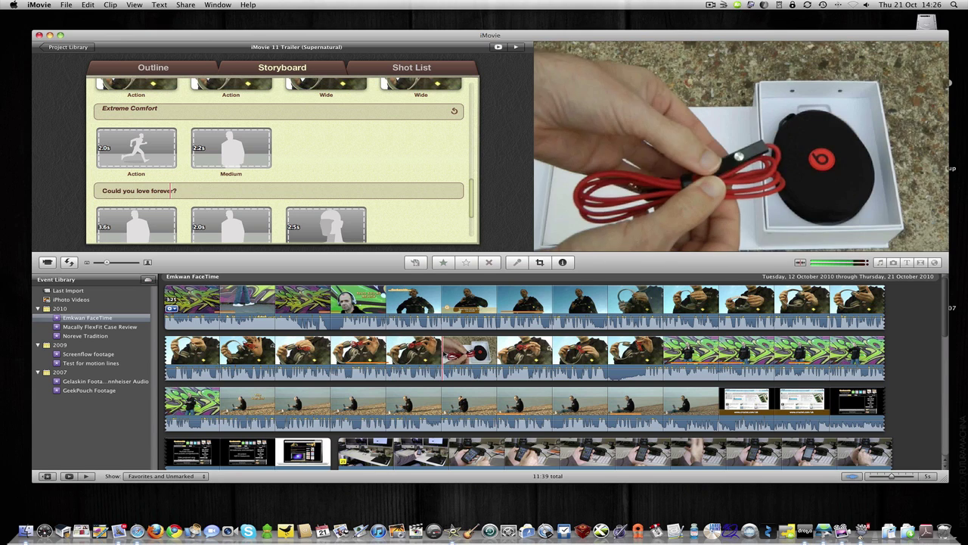
left_click(442, 354)
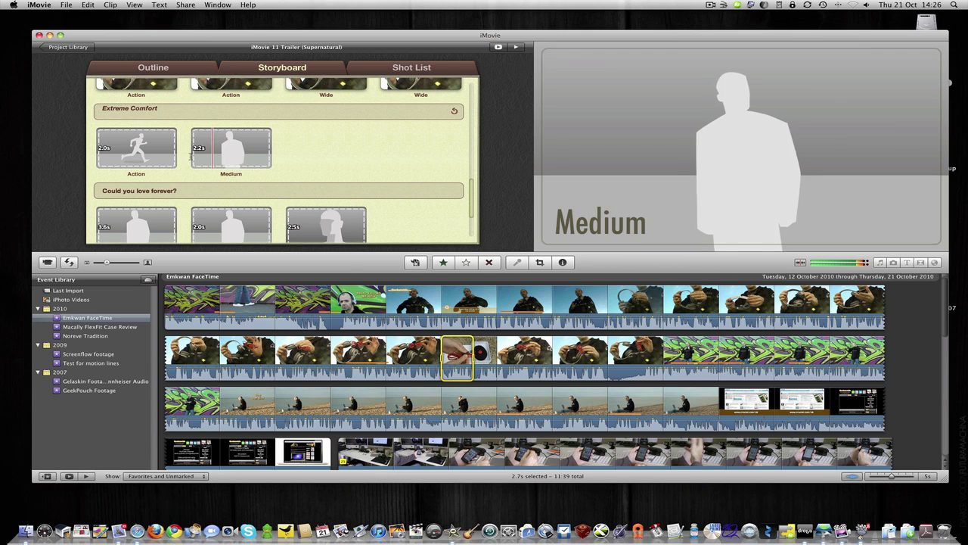
left_click(131, 147)
scroll(340, 174, "up", 10)
scroll(339, 173, "down", 10)
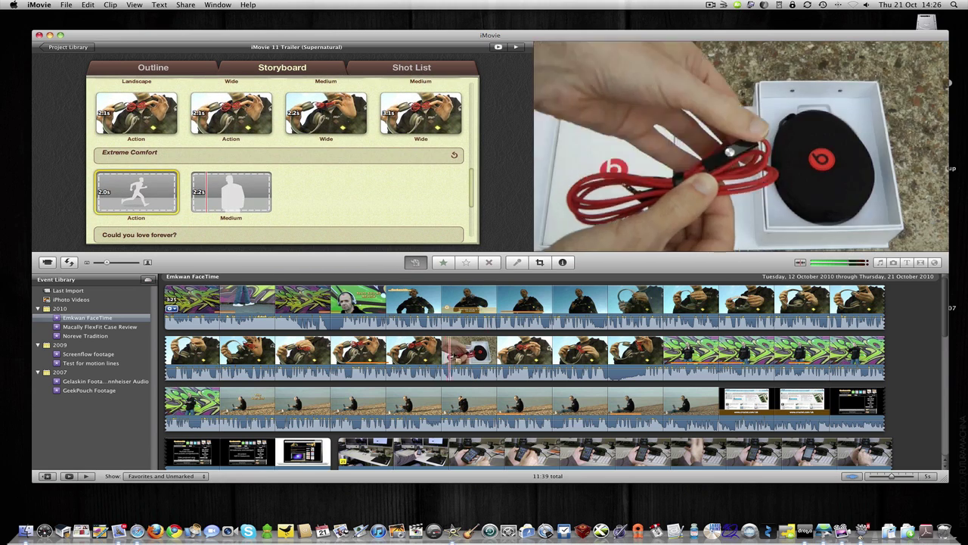
left_click(465, 356)
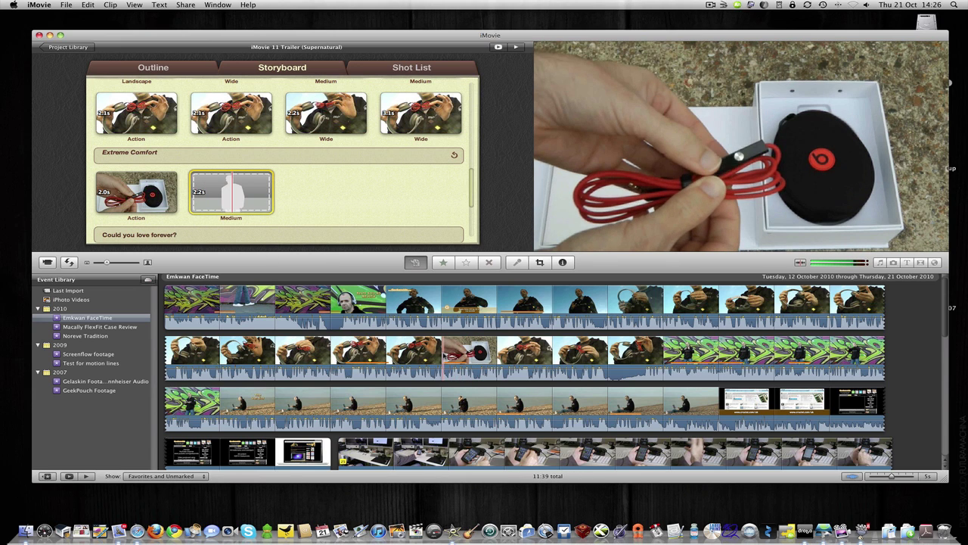
Step: Drop a 1.7-second stretch of cable-unboxing footage into the empty Medium shot
left_click(462, 356)
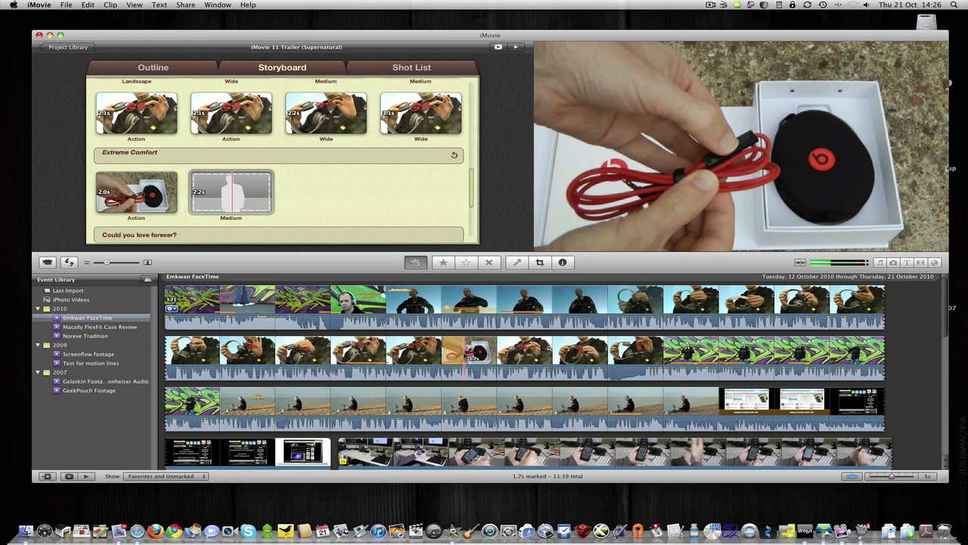
left_click(465, 356)
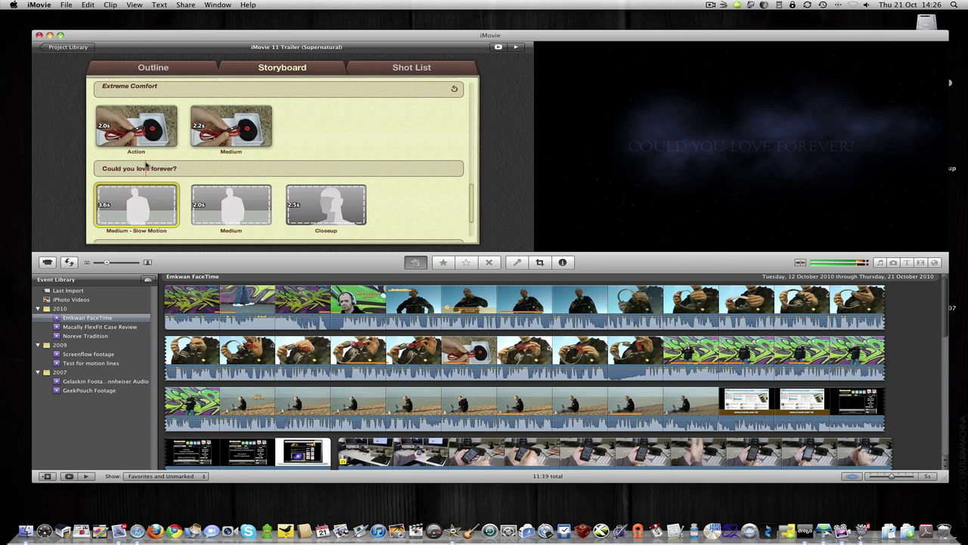
left_click(143, 168)
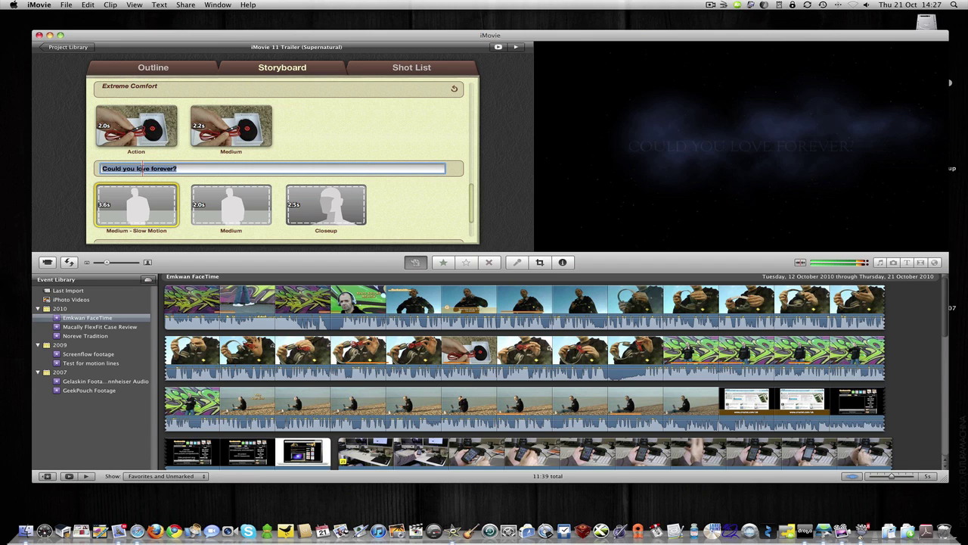
Step: Retitle the Voice Control card as ControlTalk Feature
left_click(248, 137)
scroll(248, 143, "up", 5)
scroll(248, 145, "up", 5)
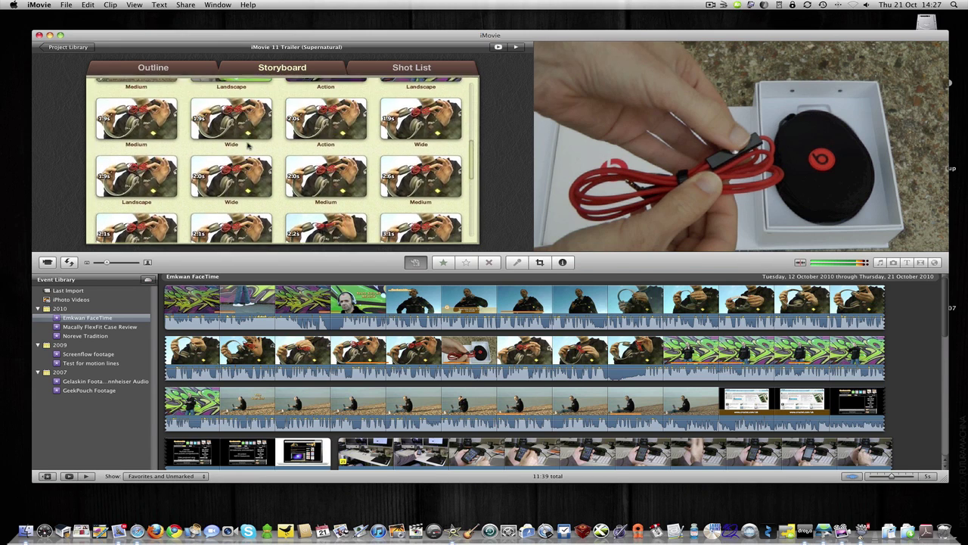
left_click(170, 137)
left_click(170, 137)
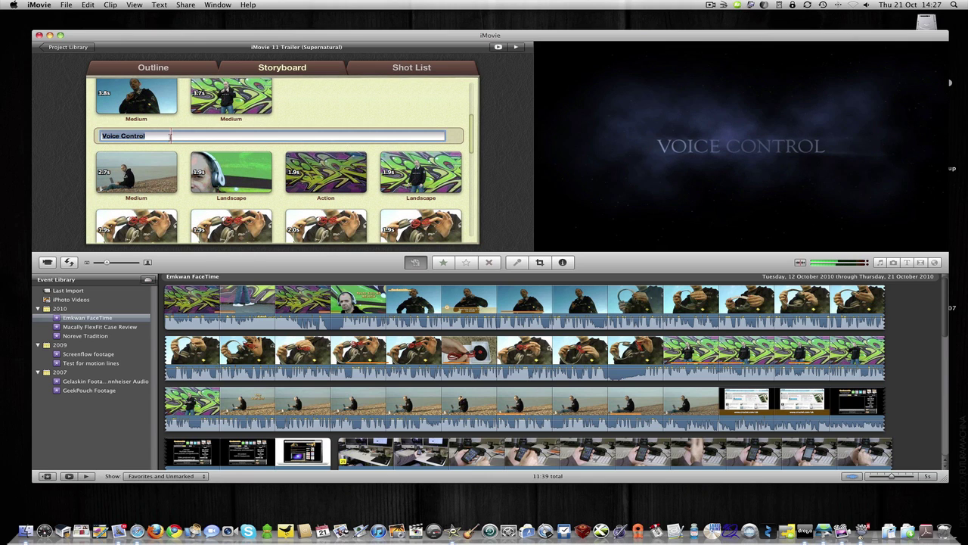
type("ControlTa")
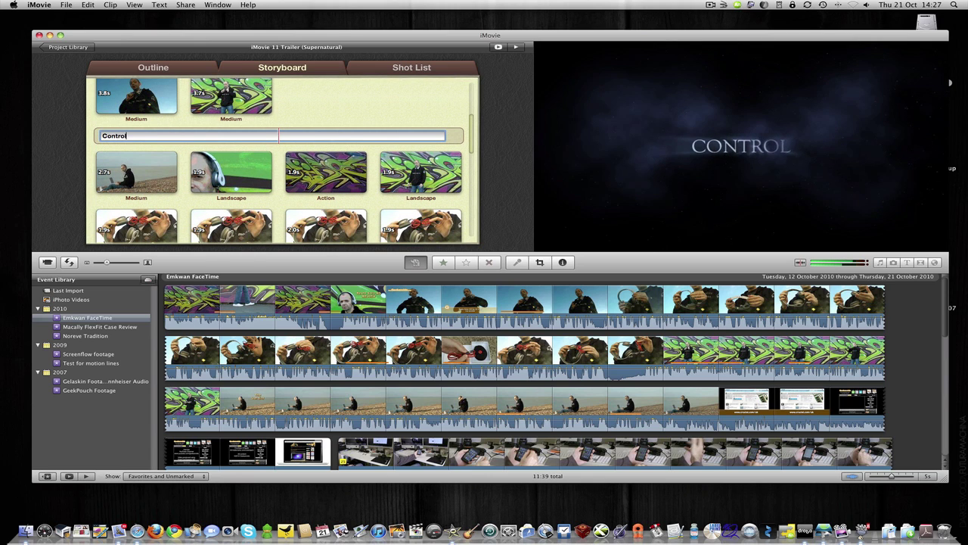
type("lk Feature")
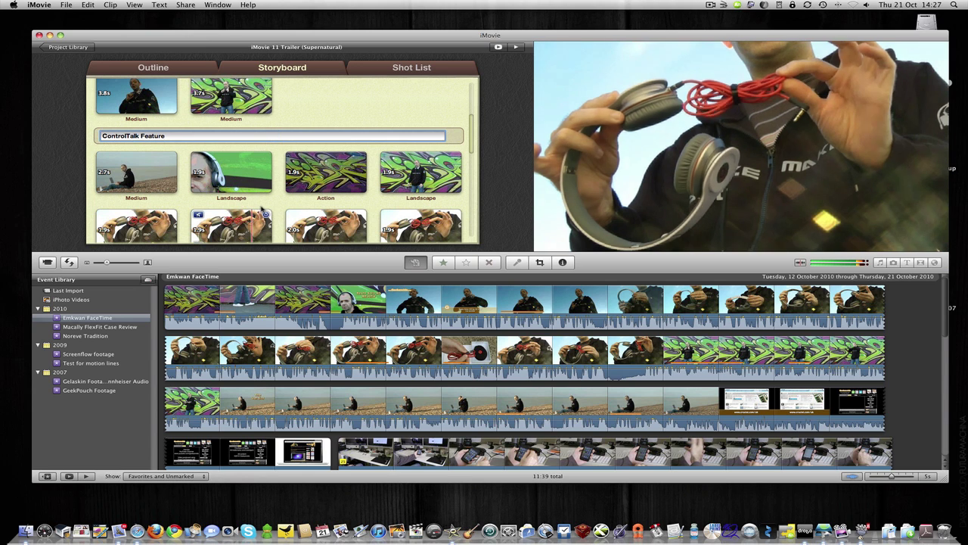
Step: Retitle the Extreme Comfort card as Detachable Cable
scroll(263, 208, "down", 5)
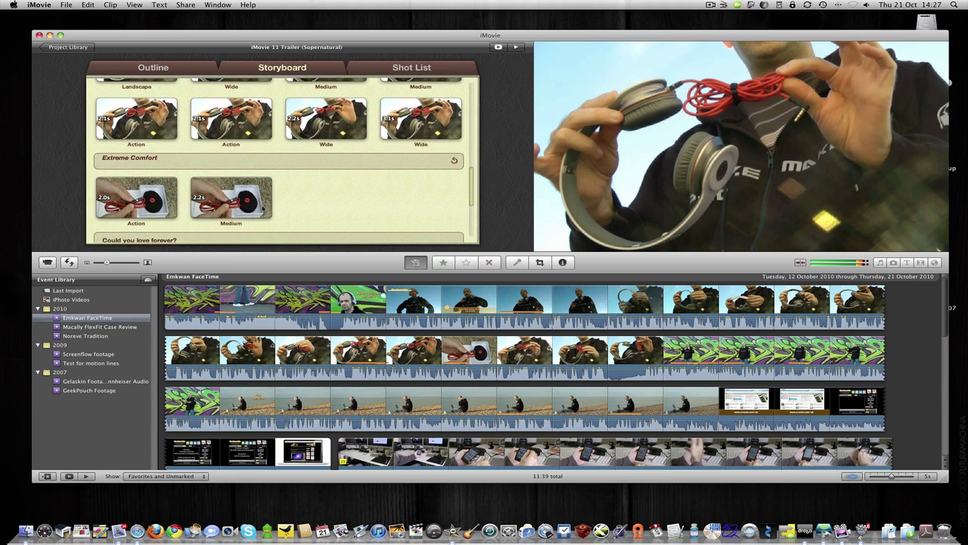
left_click(140, 157)
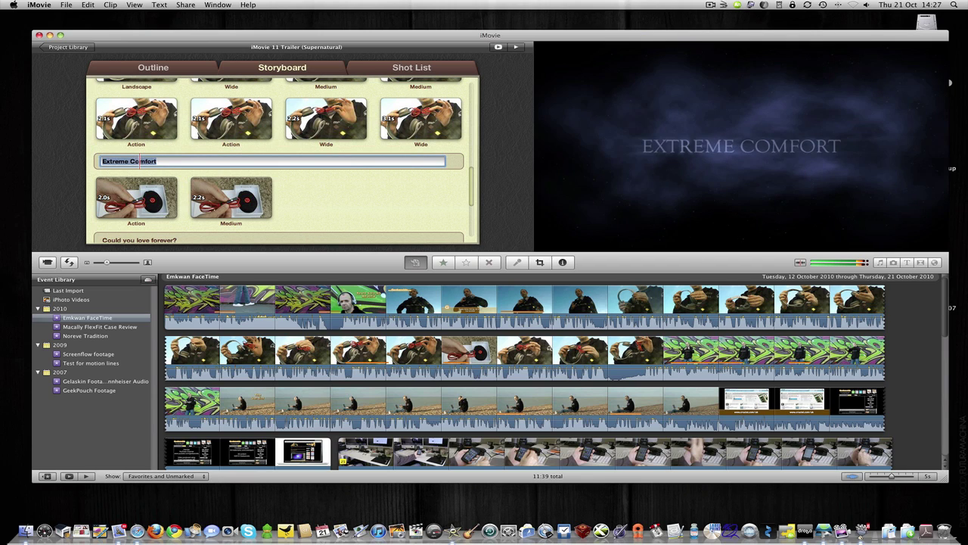
type("Detachable C")
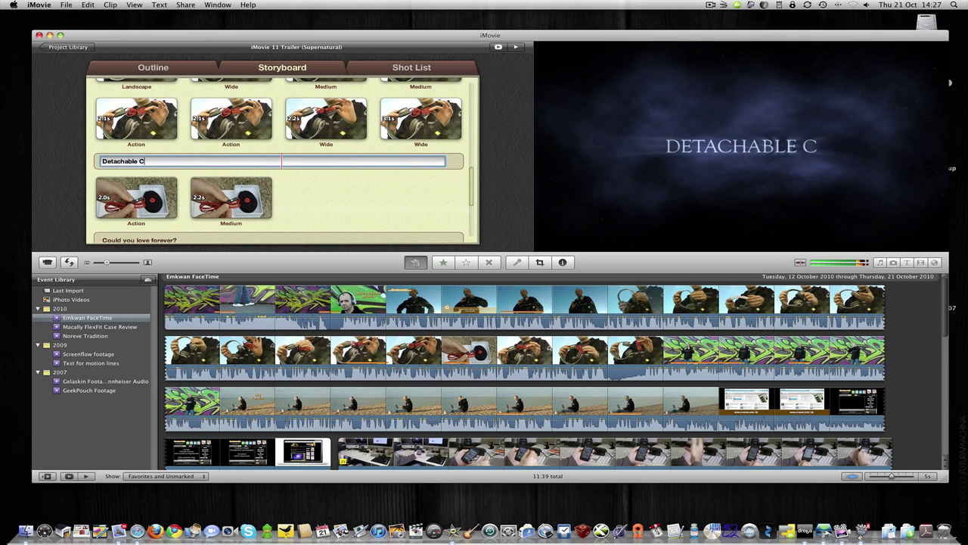
type("able")
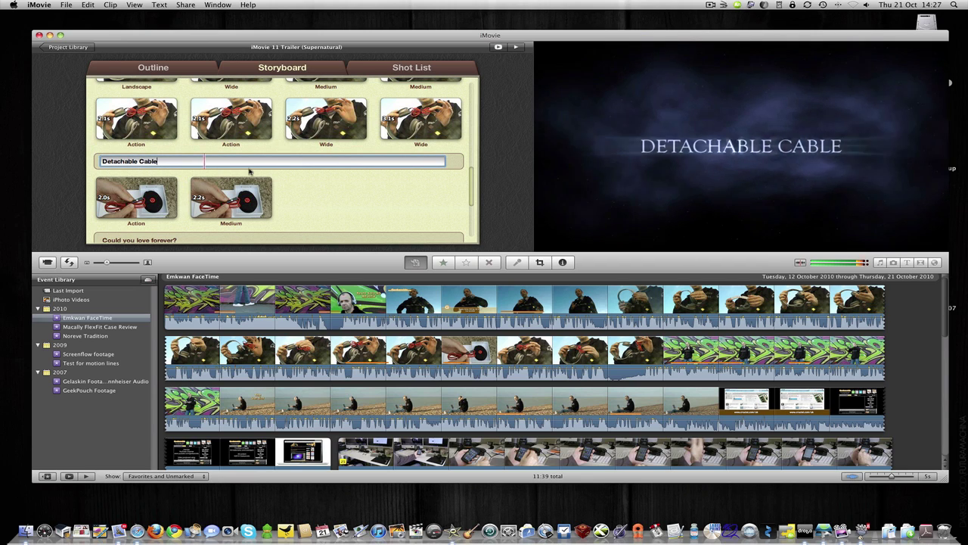
left_click(331, 209)
scroll(330, 209, "down", 3)
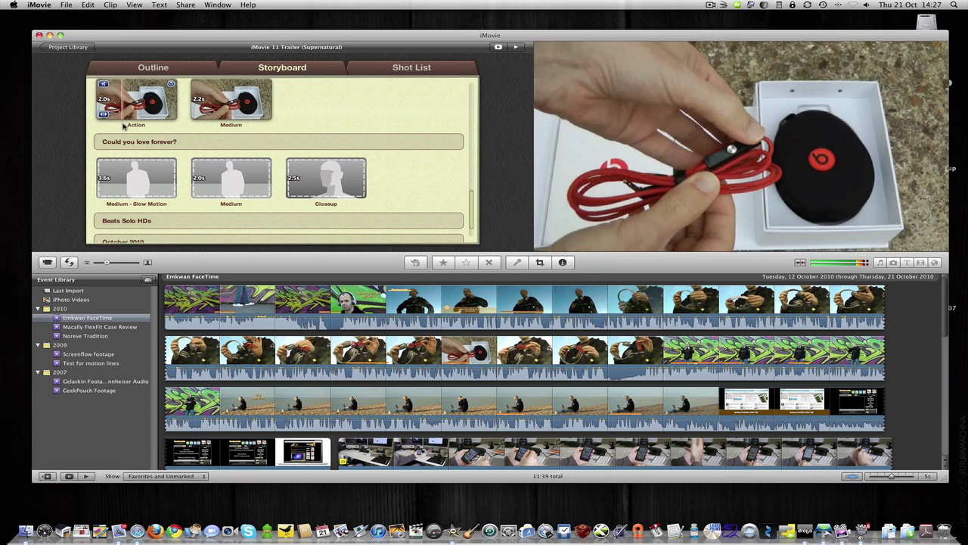
Step: Retitle the 'Could you love forever?' card as Warm Vocals
left_click(123, 142)
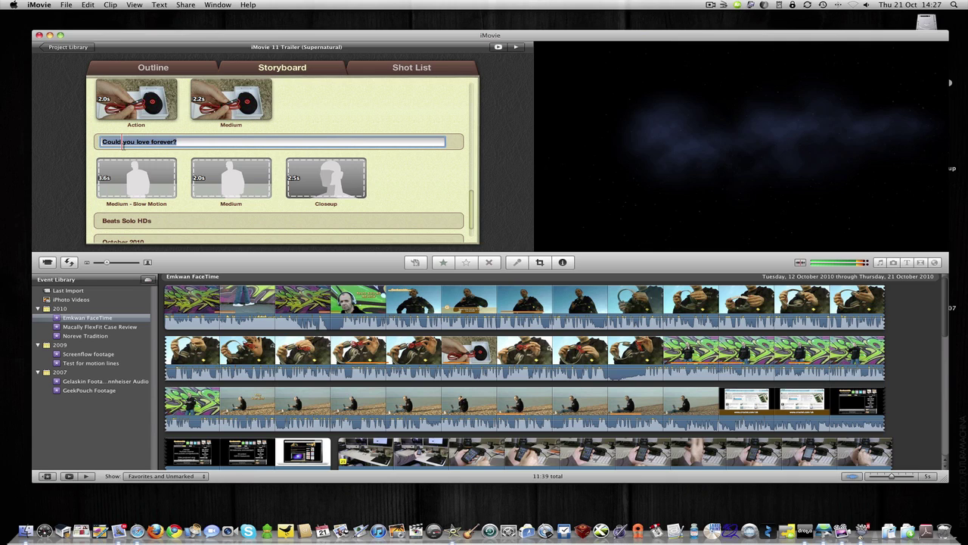
type("Warm Vocals")
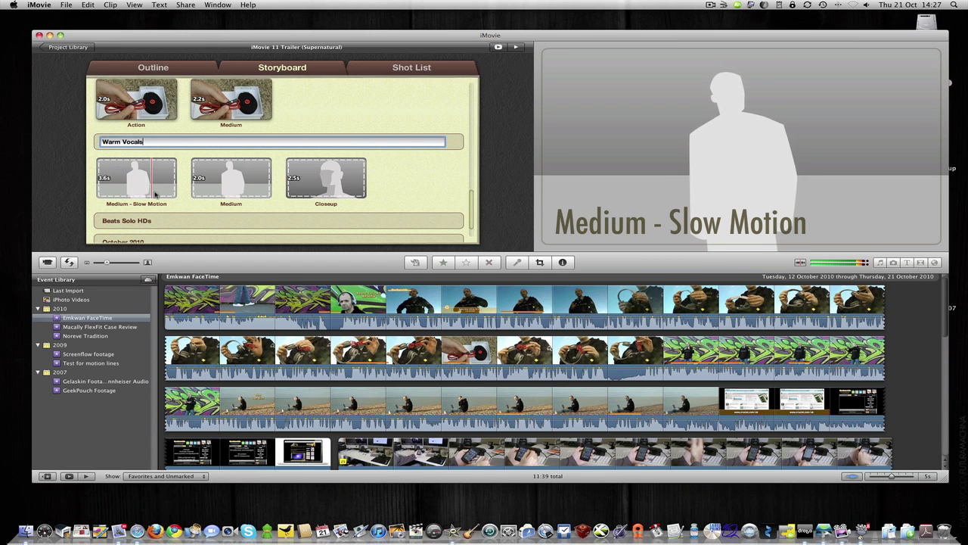
key("space")
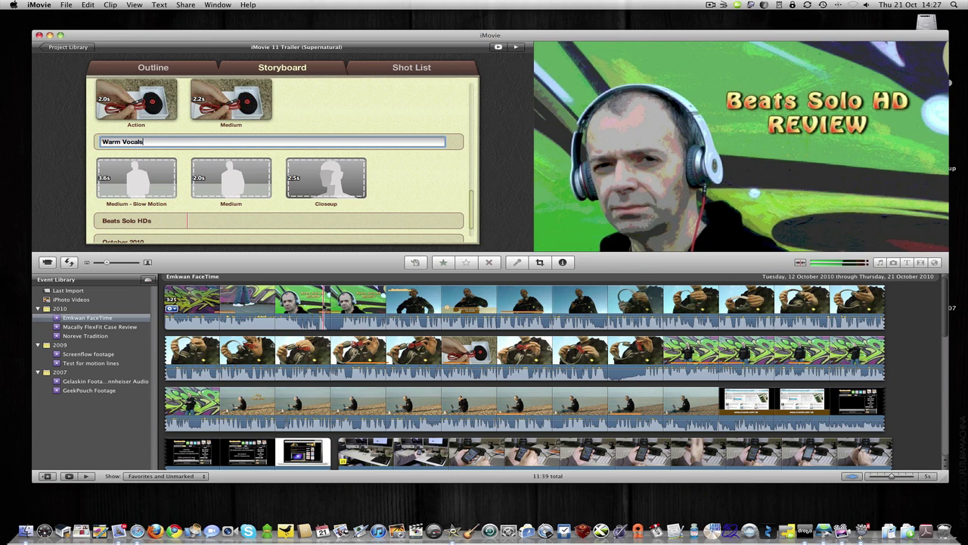
Step: Fill the Warm Vocals Slow Motion, Medium and Closeup shots with marked headphone footage
left_click_drag(325, 307, 345, 307)
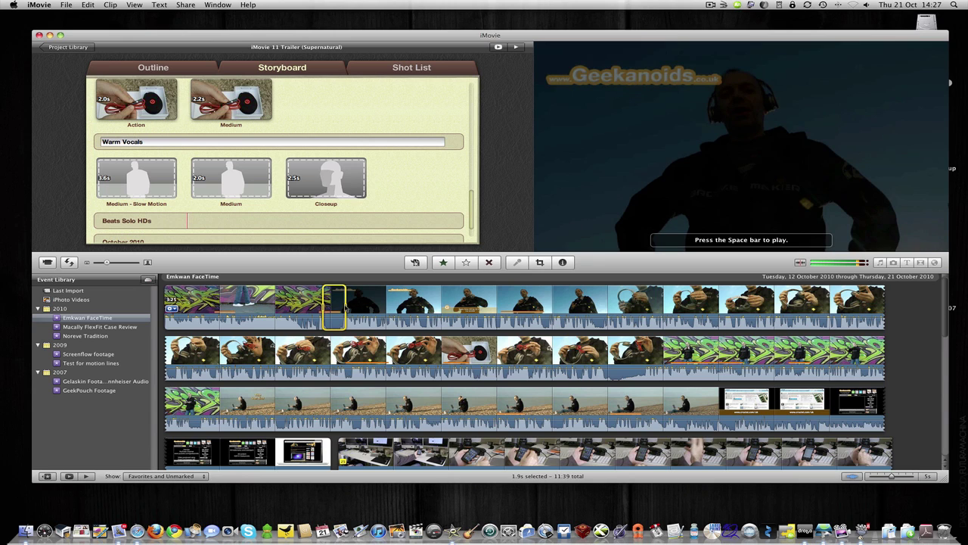
left_click(141, 177)
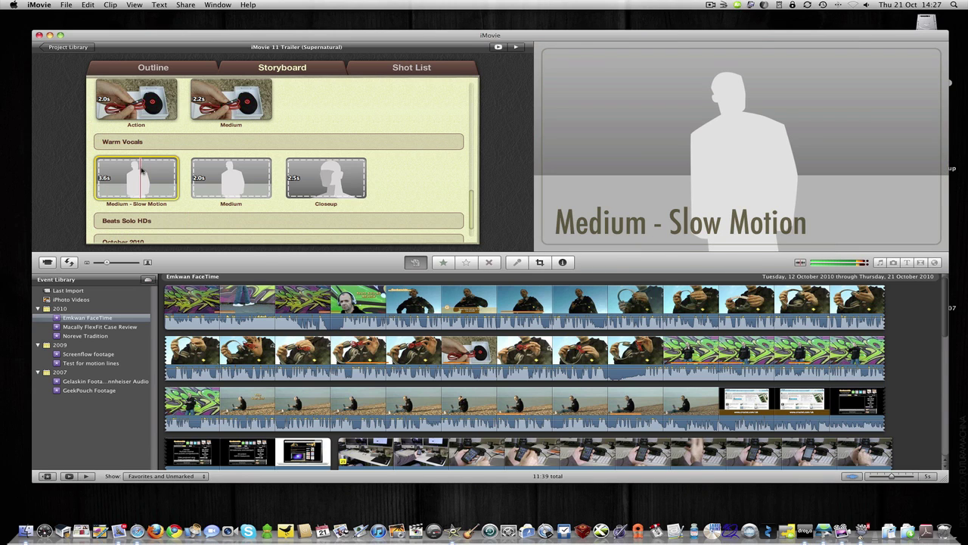
left_click_drag(316, 302, 342, 306)
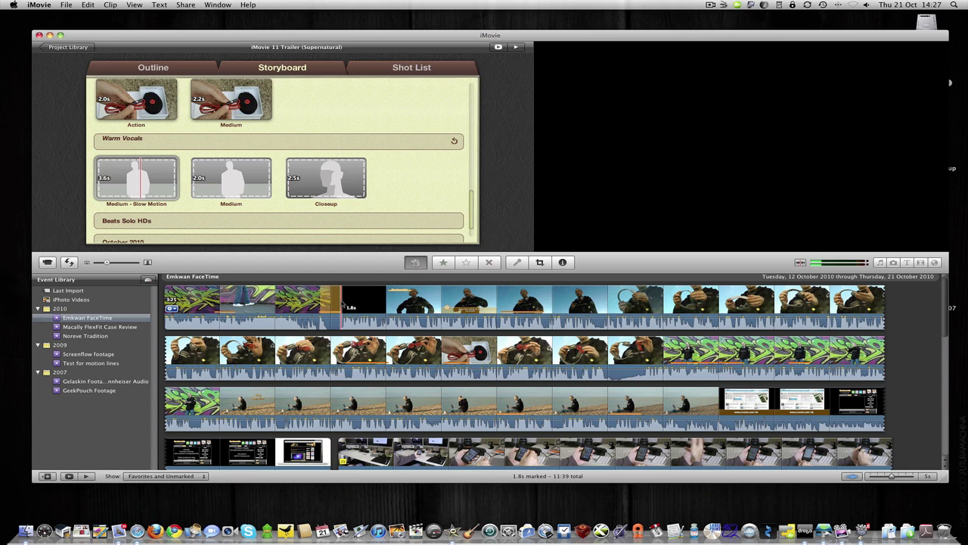
left_click(342, 307)
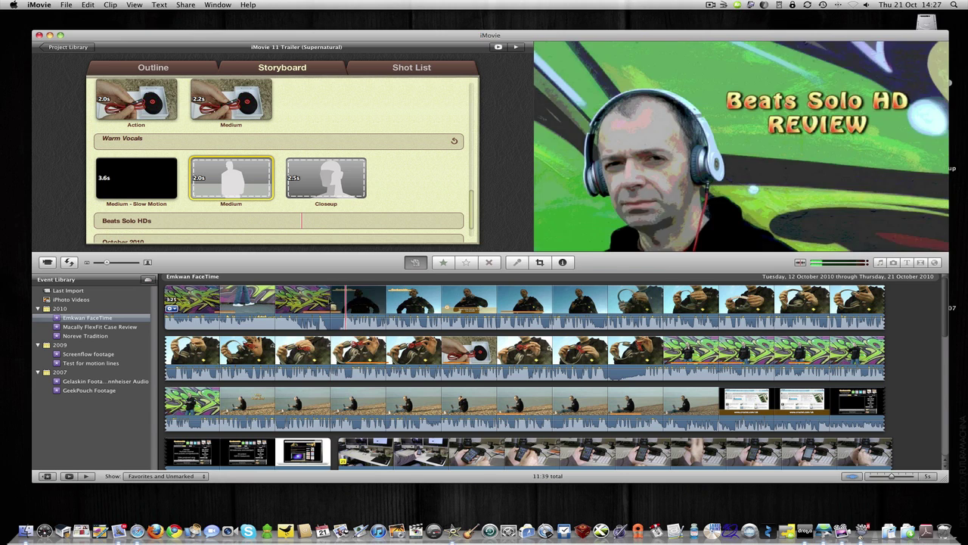
left_click(338, 306)
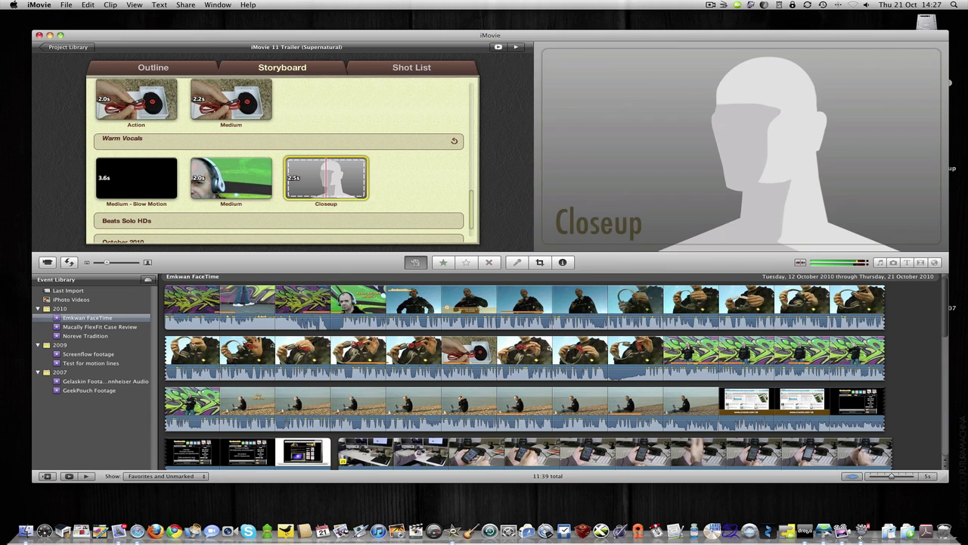
left_click(349, 301)
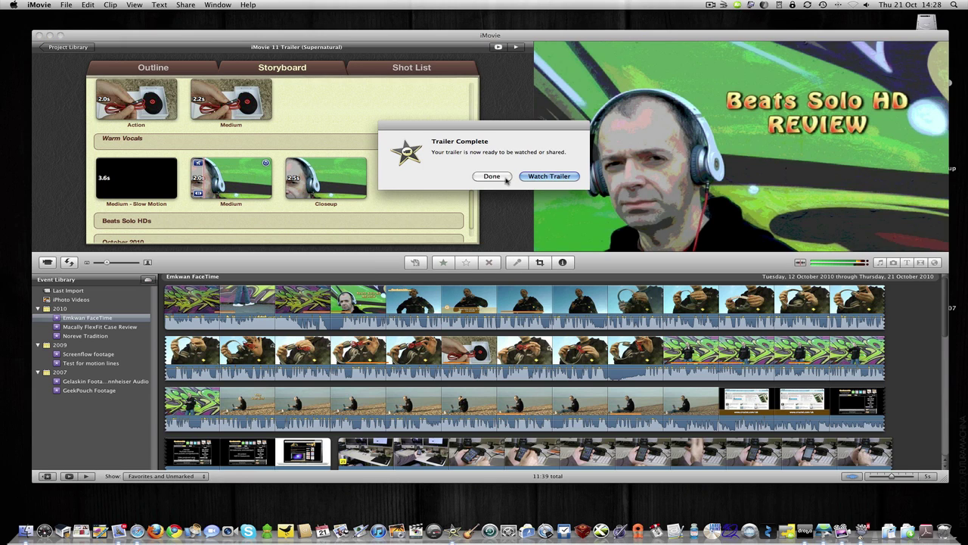
Step: Replace the black Slow Motion shot under Warm Vocals with a 1.6-second graffiti clip
left_click(492, 176)
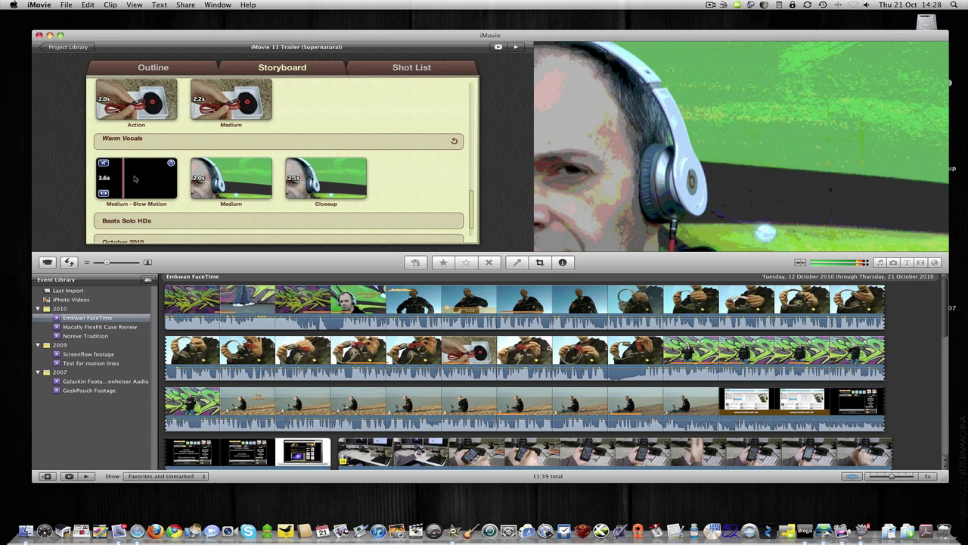
left_click(137, 181)
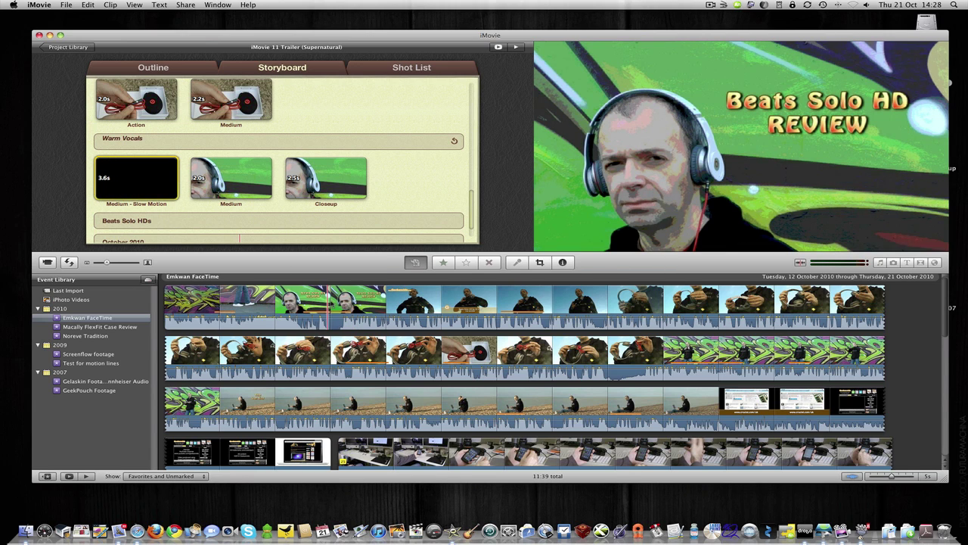
left_click(308, 305)
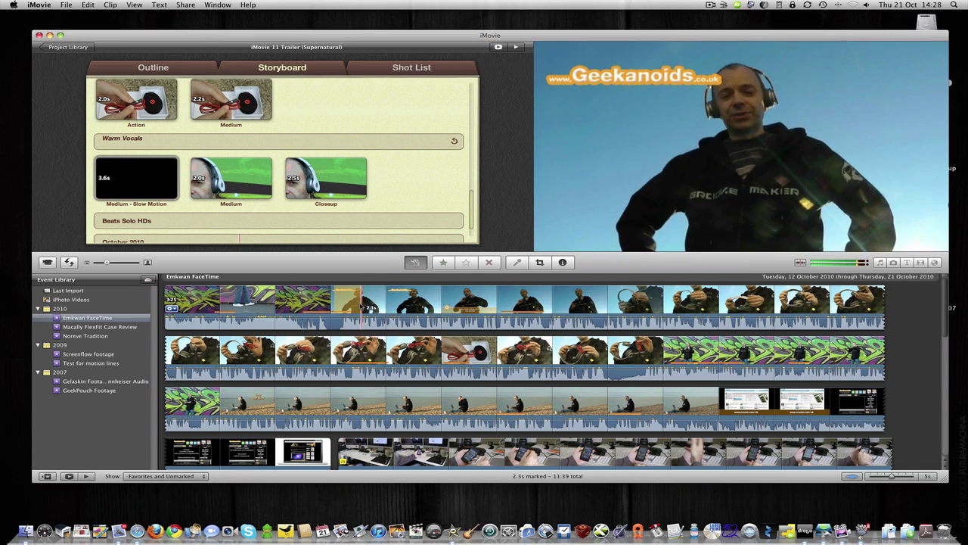
left_click_drag(309, 306, 317, 306)
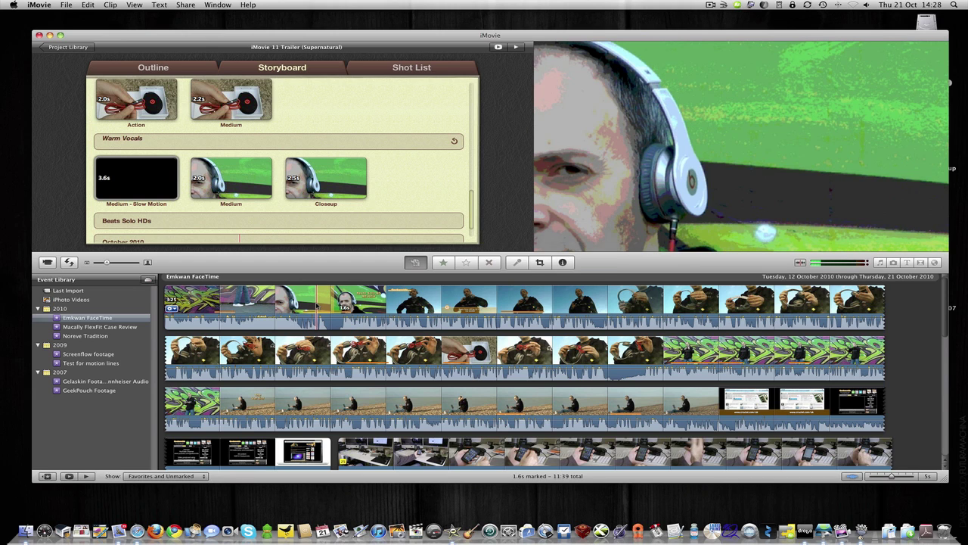
left_click(317, 306)
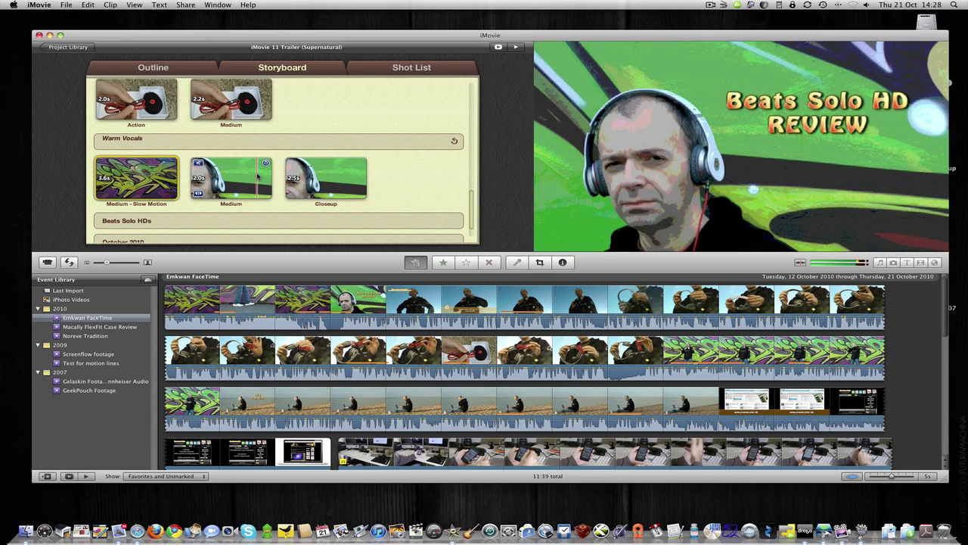
Step: Show the trailer's Shot List, with clips grouped by shot type
scroll(258, 176, "up", 10)
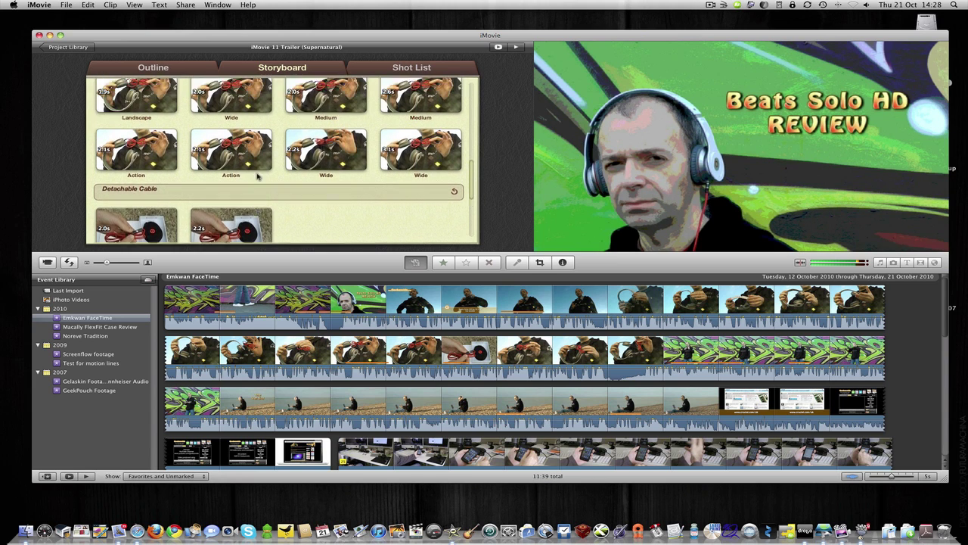
scroll(257, 176, "up", 4)
left_click(408, 69)
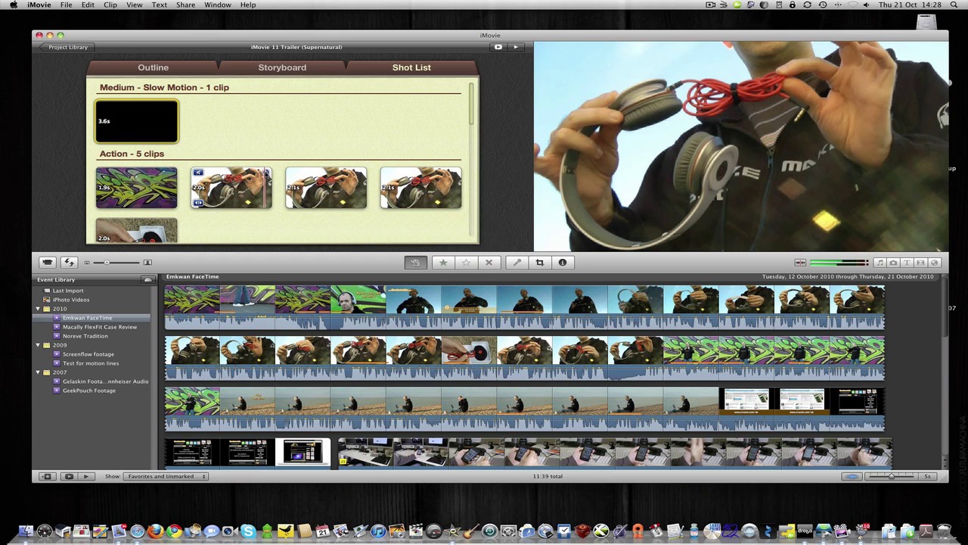
Step: Clear the second Action shot and refill it with a red-cabled headphones close-up
left_click(266, 172)
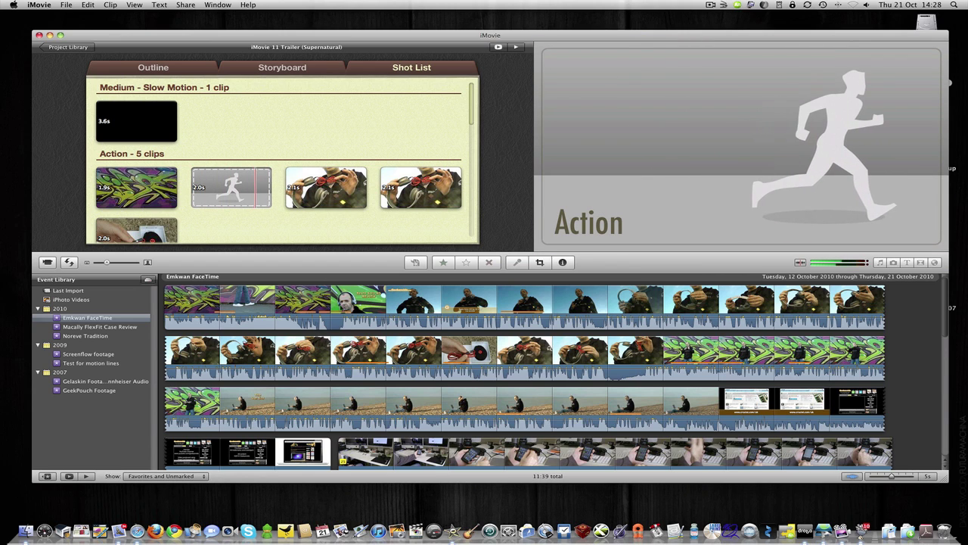
left_click(356, 357)
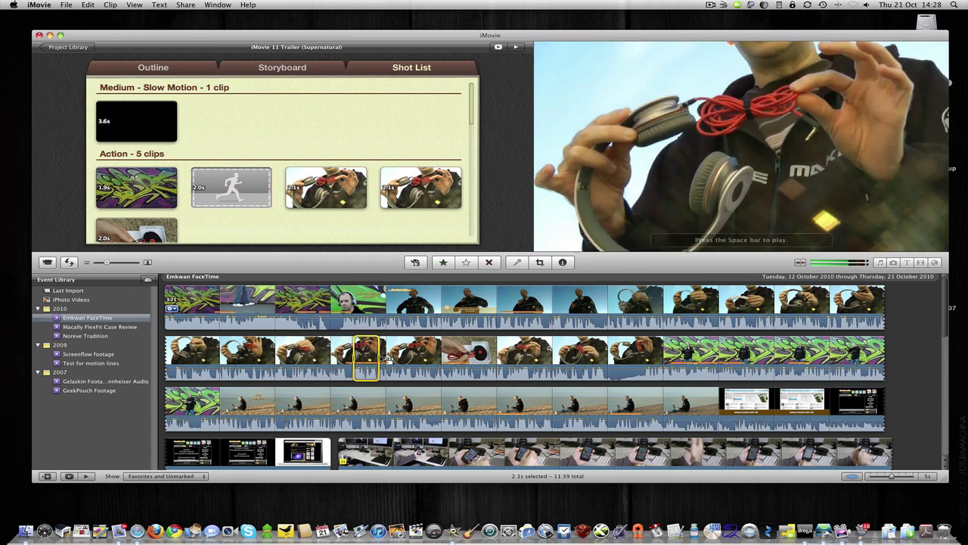
key("space")
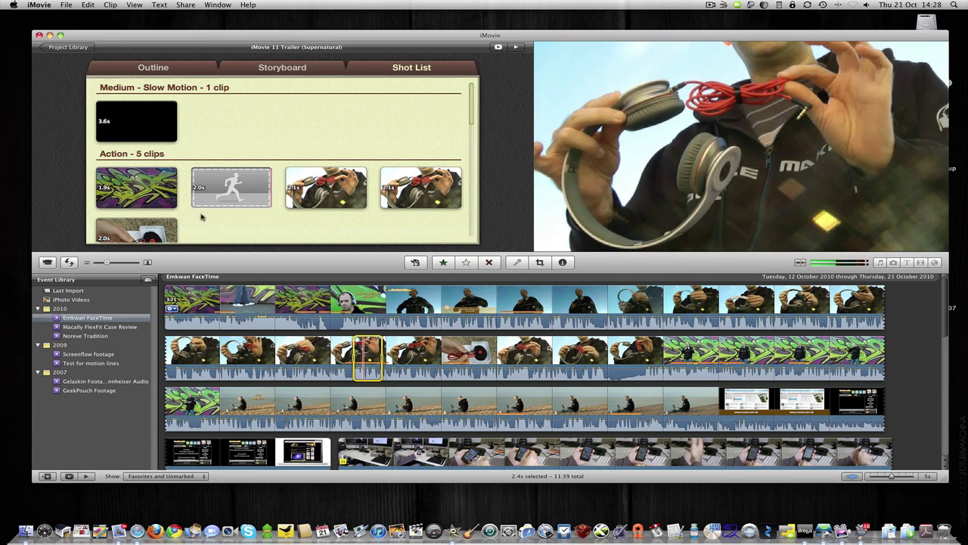
left_click(227, 189)
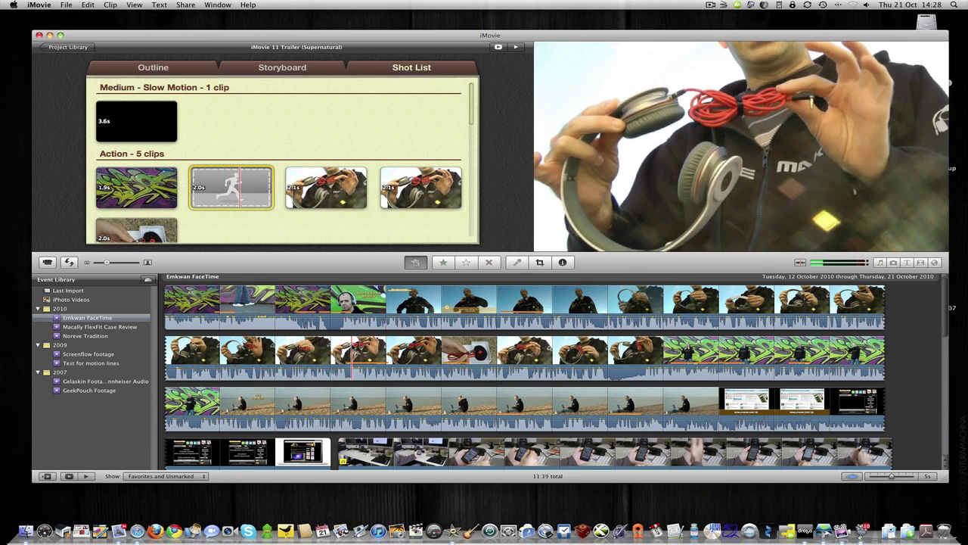
left_click(352, 355)
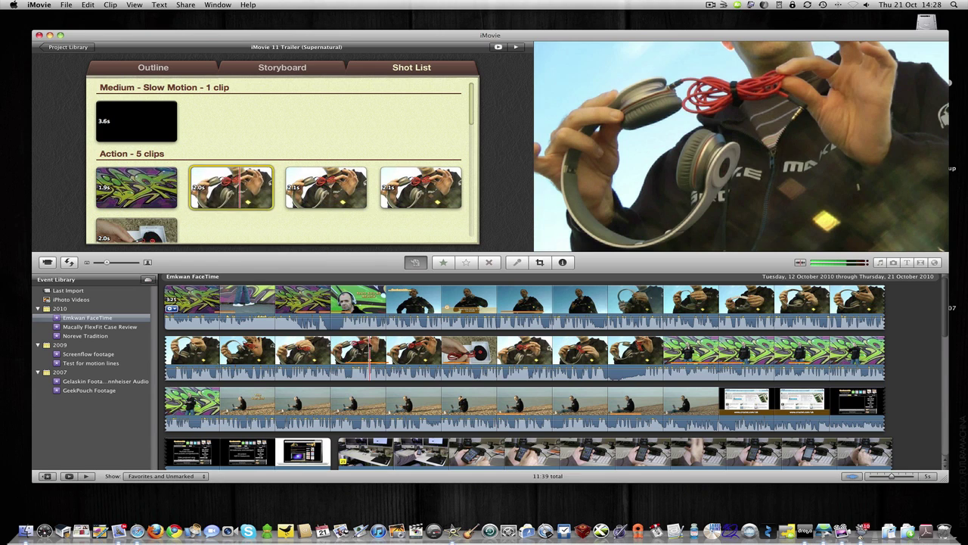
scroll(358, 134, "down", 6)
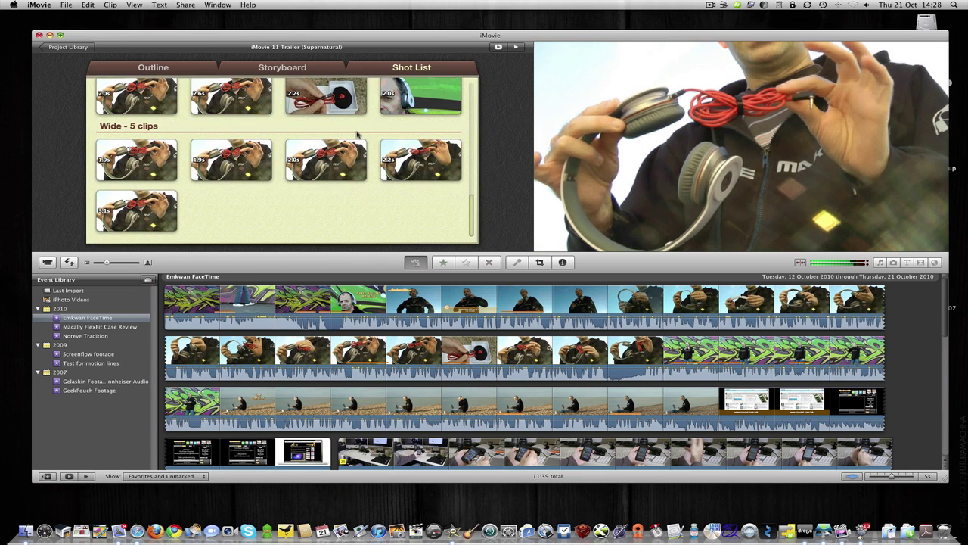
left_click(294, 71)
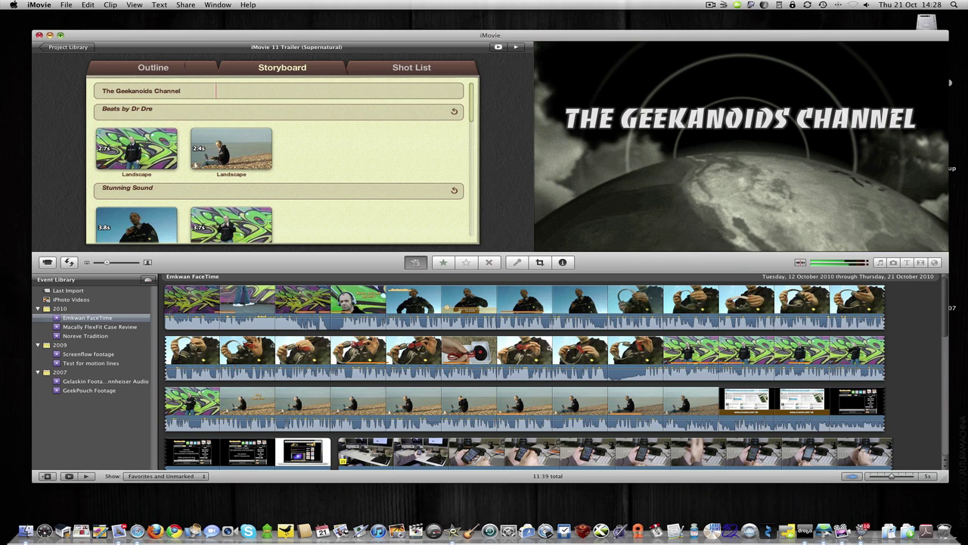
Step: Select the Warm Vocals Closeup shot and open it in the Clip Trimmer, then finish
left_click(180, 68)
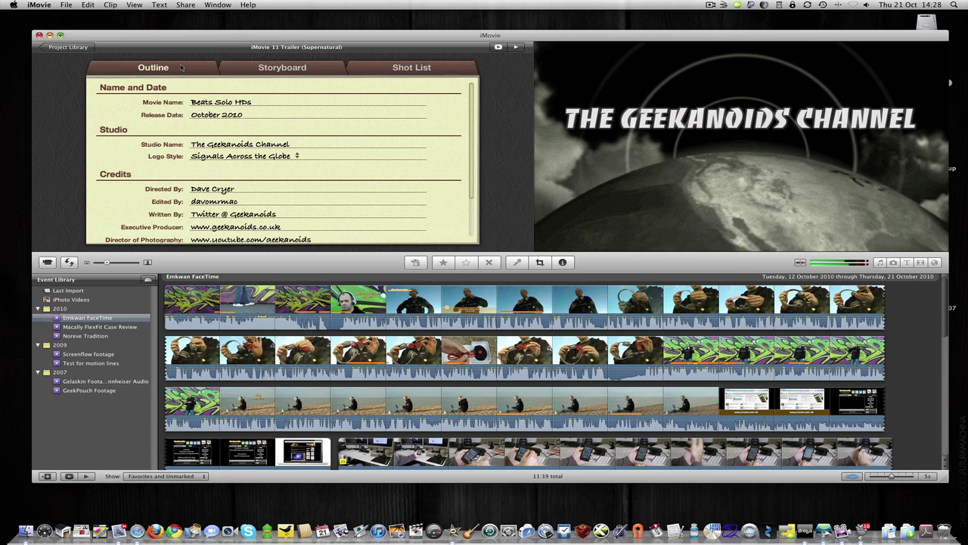
left_click(290, 69)
left_click(379, 71)
left_click(310, 73)
scroll(305, 150, "down", 8)
scroll(304, 150, "down", 10)
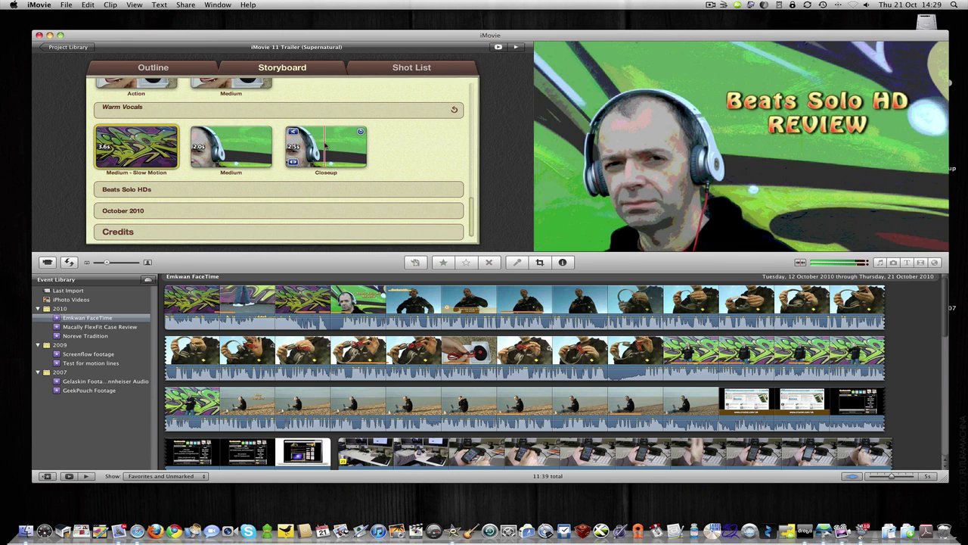
left_click(325, 146)
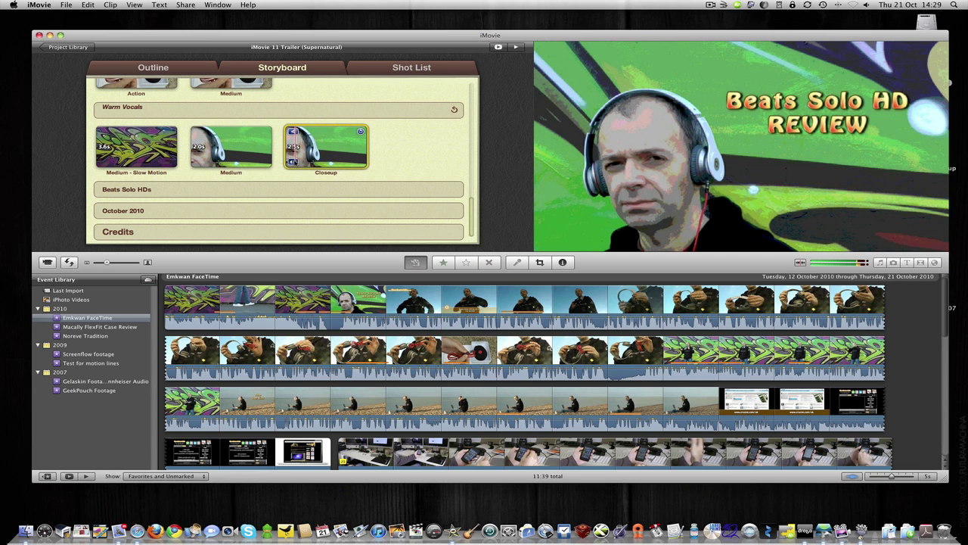
left_click(293, 161)
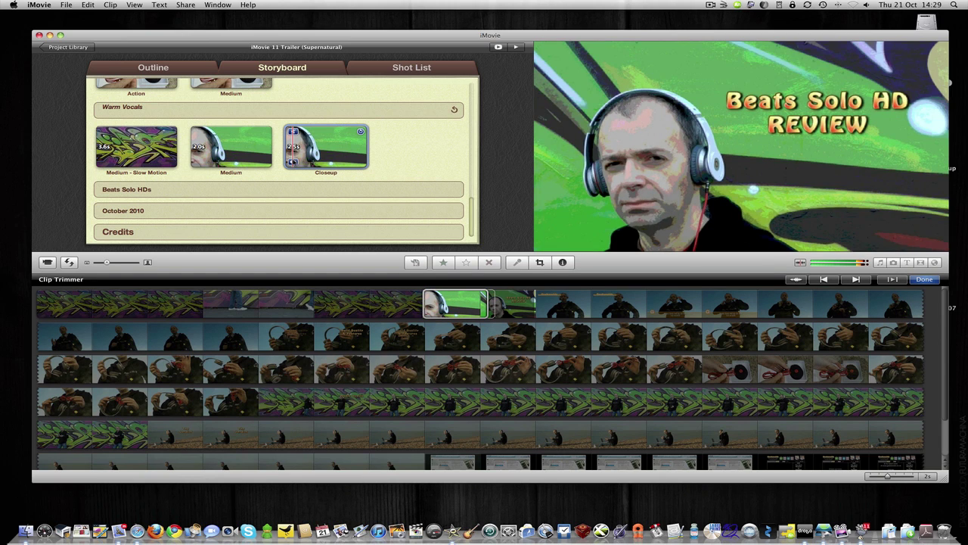
left_click(924, 279)
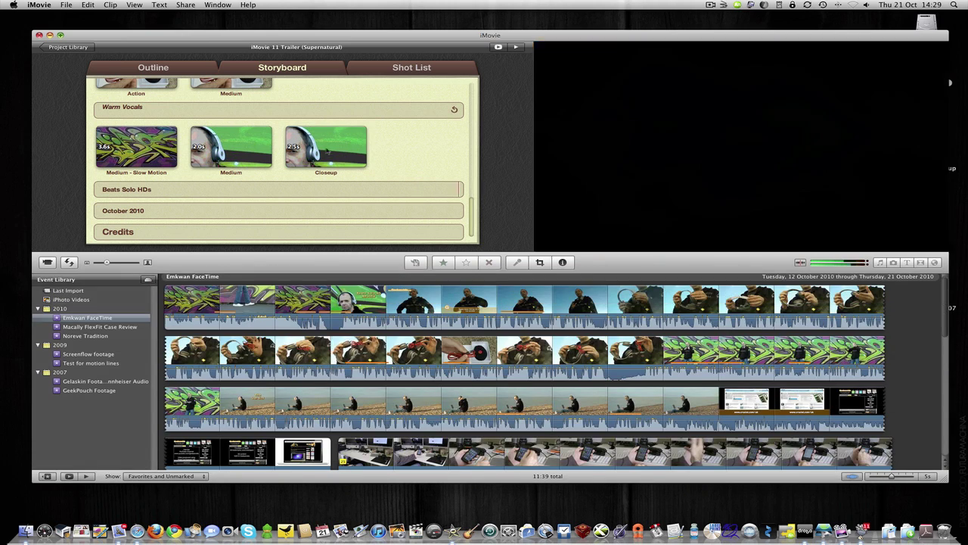
Step: Replace the Warm Vocals Closeup with a 2.5s clip of the presenter wearing headphones
left_click(412, 67)
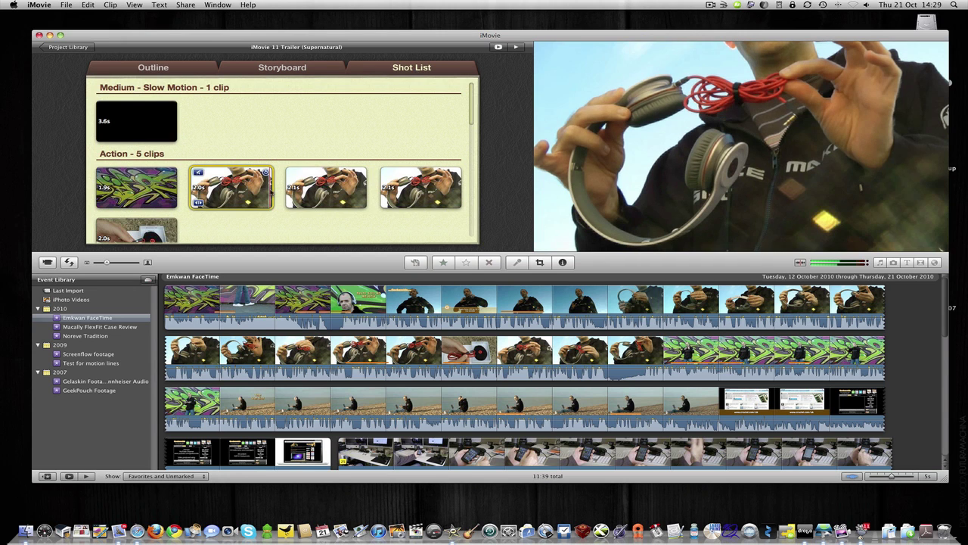
scroll(270, 192, "down", 5)
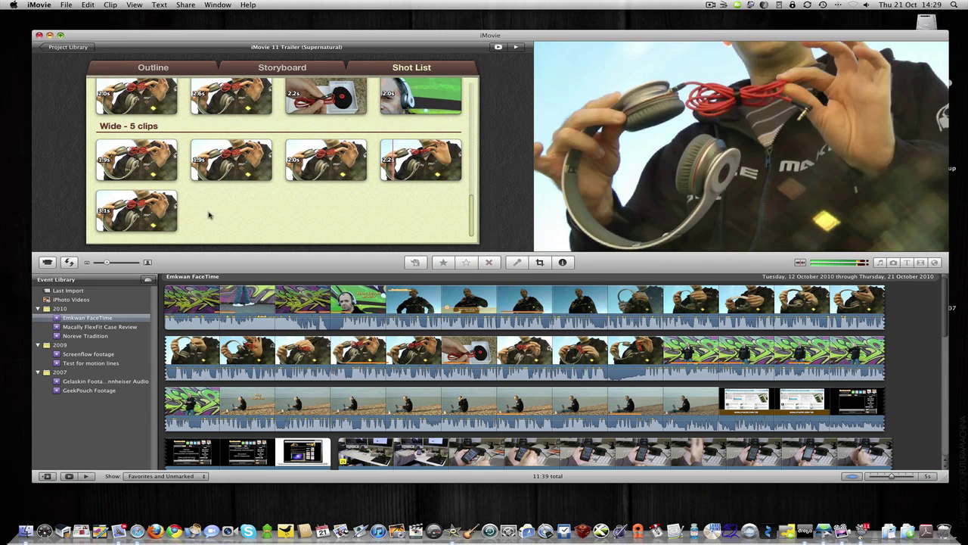
mouse_move(157, 217)
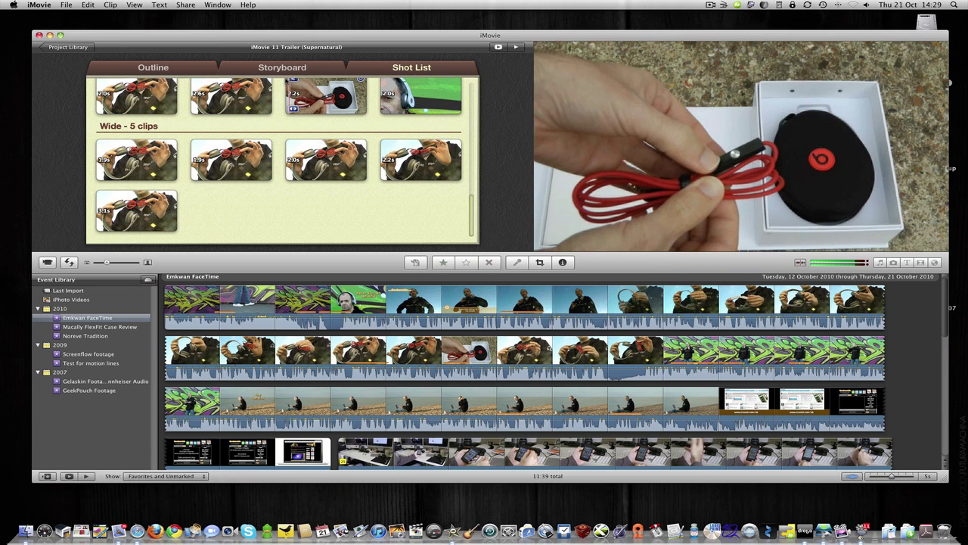
left_click(284, 68)
scroll(286, 220, "down", 10)
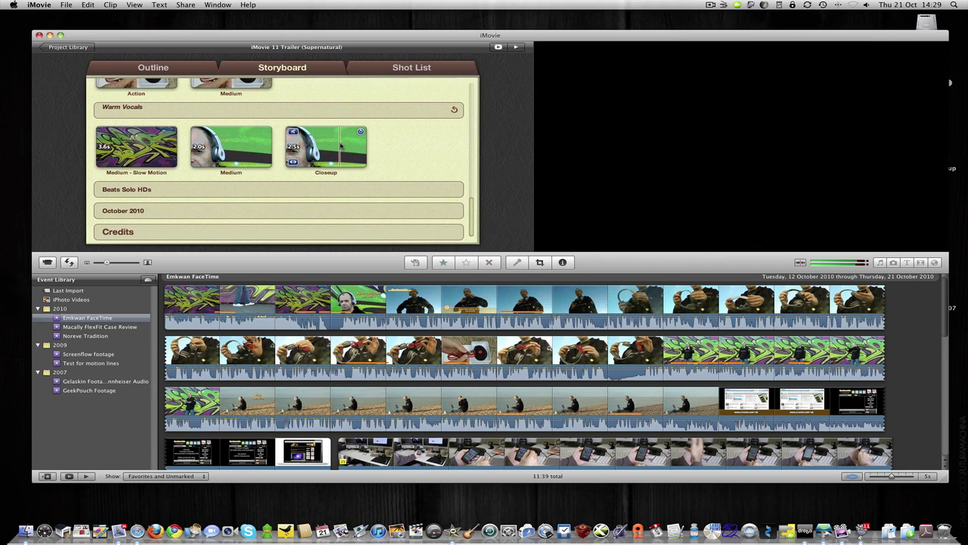
left_click(333, 149)
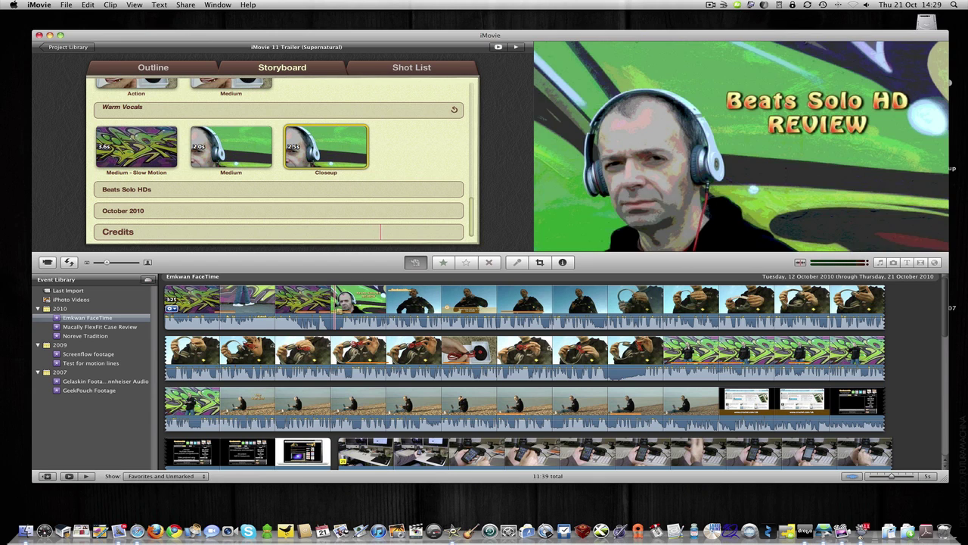
left_click(342, 310)
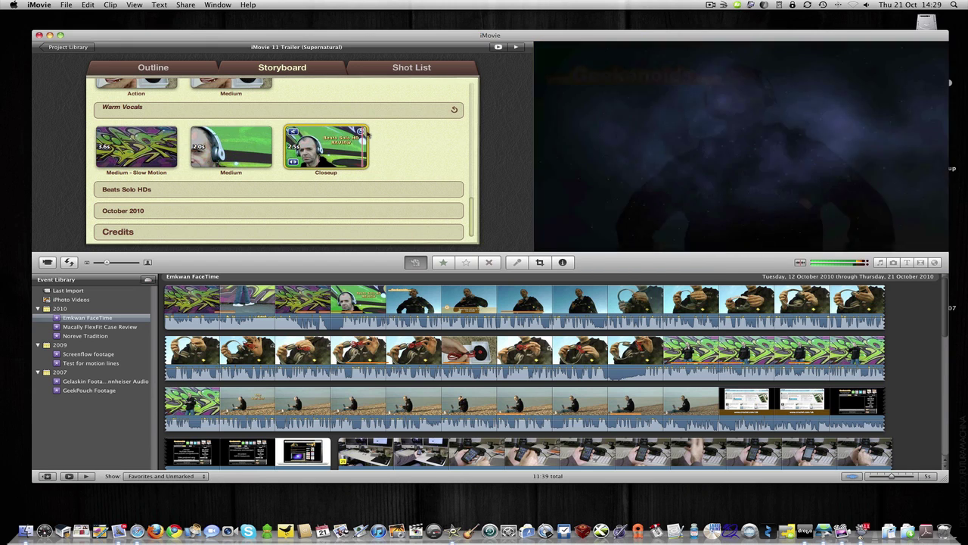
Step: Scroll the trailer view while the trailer plays back in the viewer
scroll(338, 98, "up", 3)
scroll(338, 99, "down", 3)
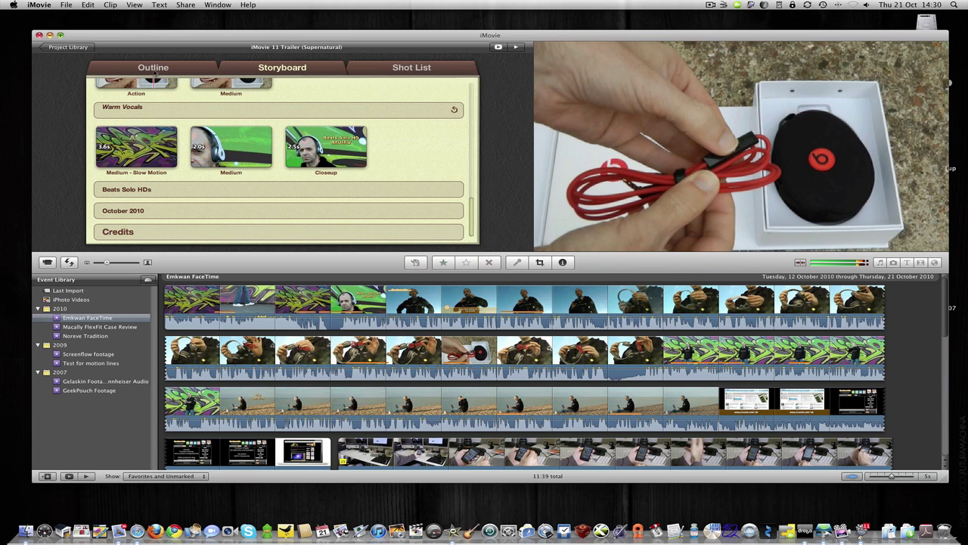
Step: Convert the Supernatural trailer into a regular 1:27 project via File > Convert to Project
left_click(161, 68)
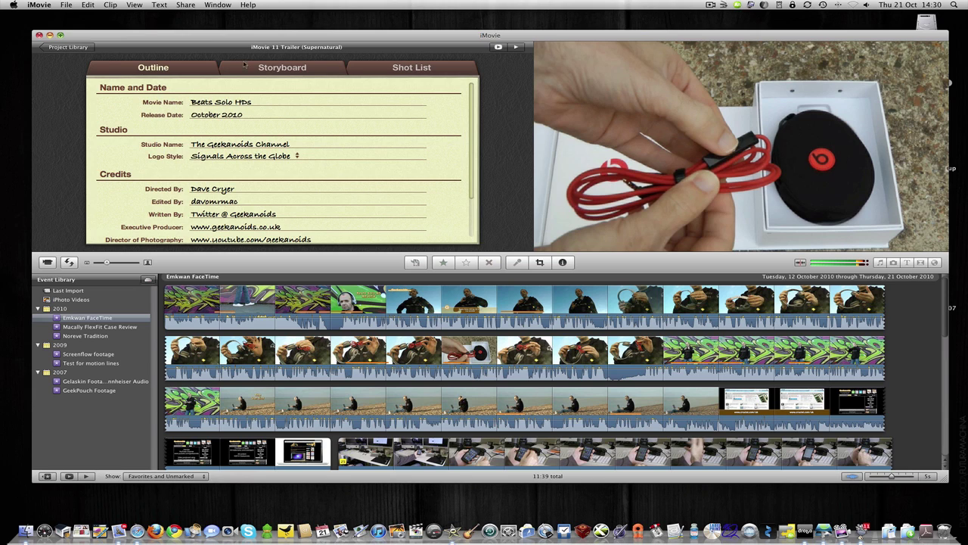
left_click(266, 68)
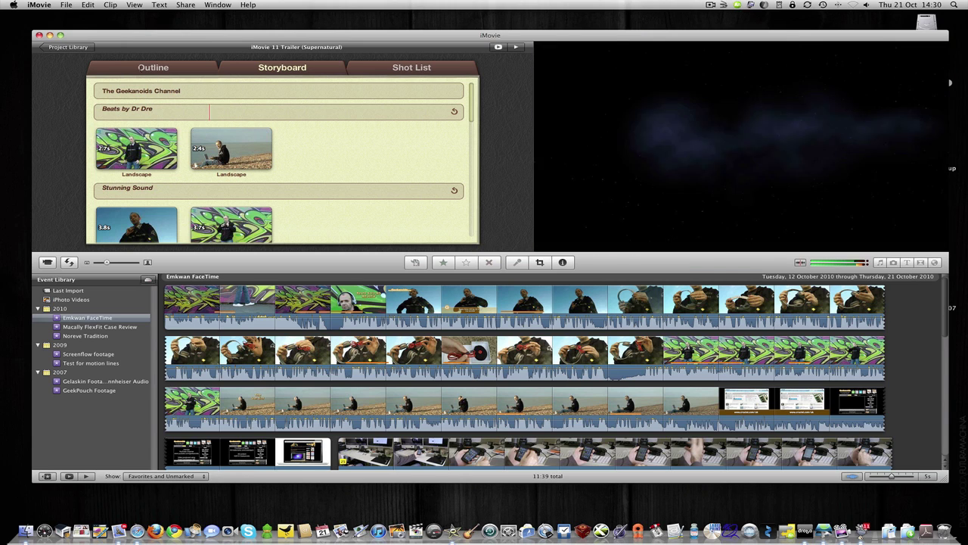
left_click(167, 91)
left_click(65, 5)
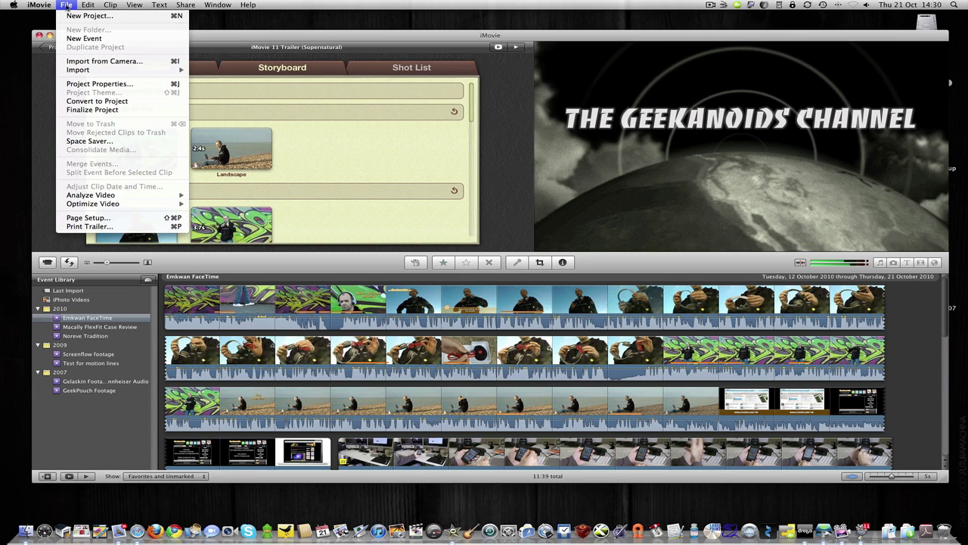
left_click(87, 103)
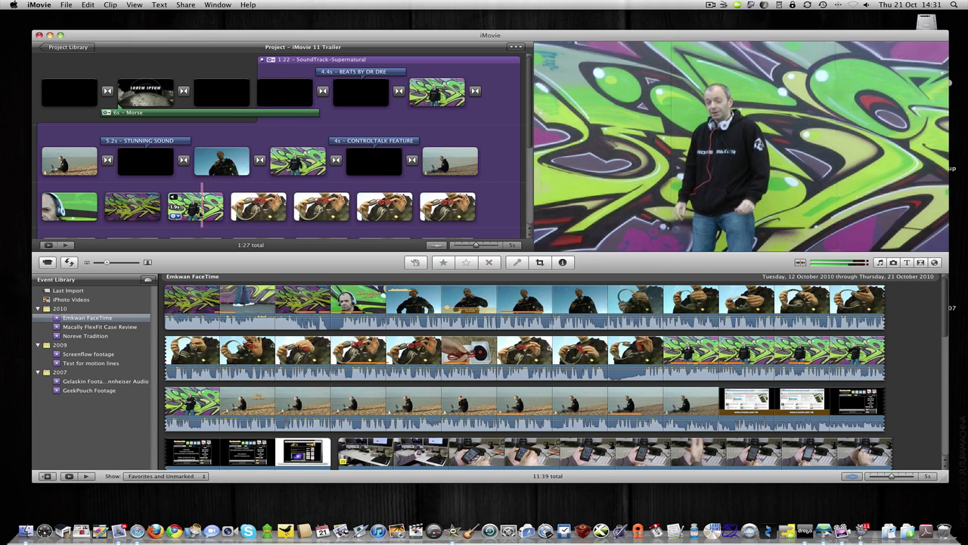
Step: Delete the third-clip graffiti shot and the four headphone clips that follow it
left_click(198, 206)
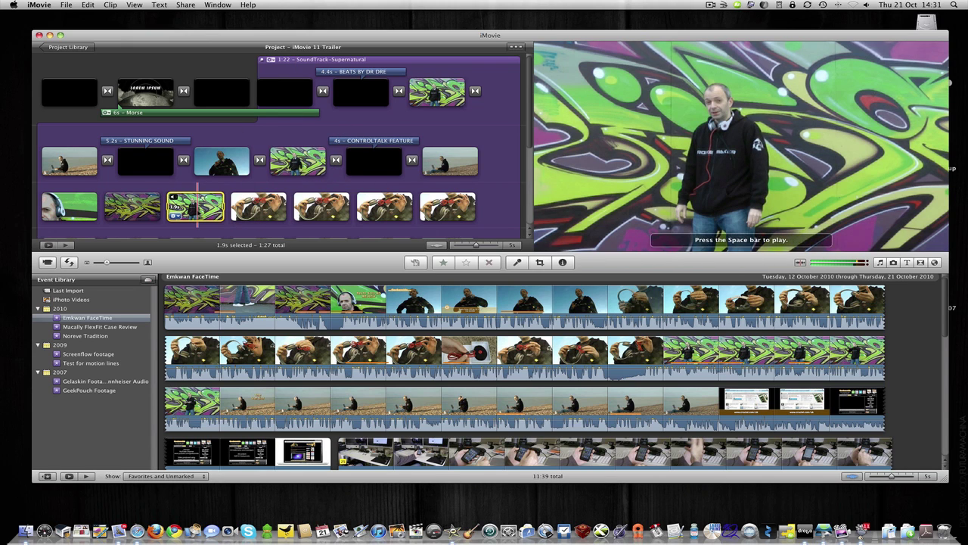
key("Delete")
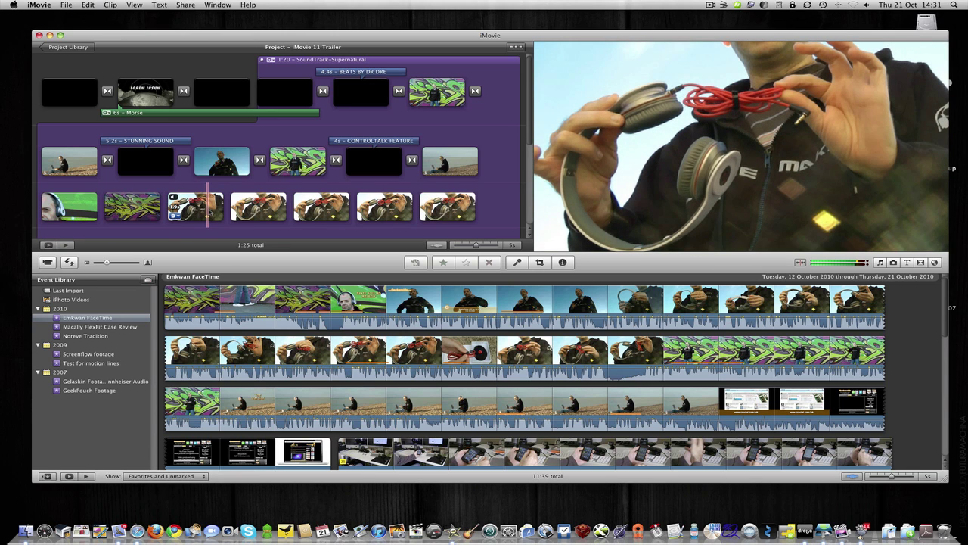
left_click(270, 206)
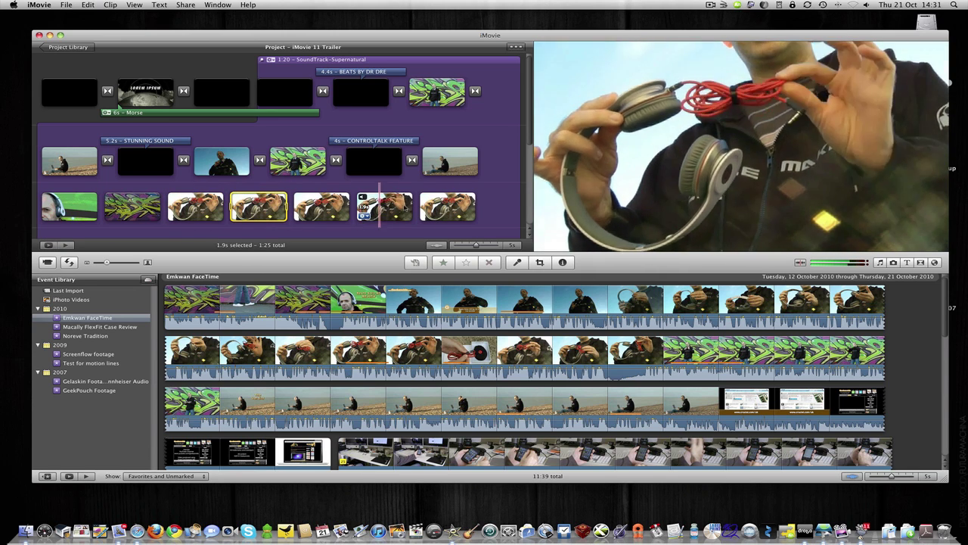
left_click(439, 206, "shift")
key("Delete")
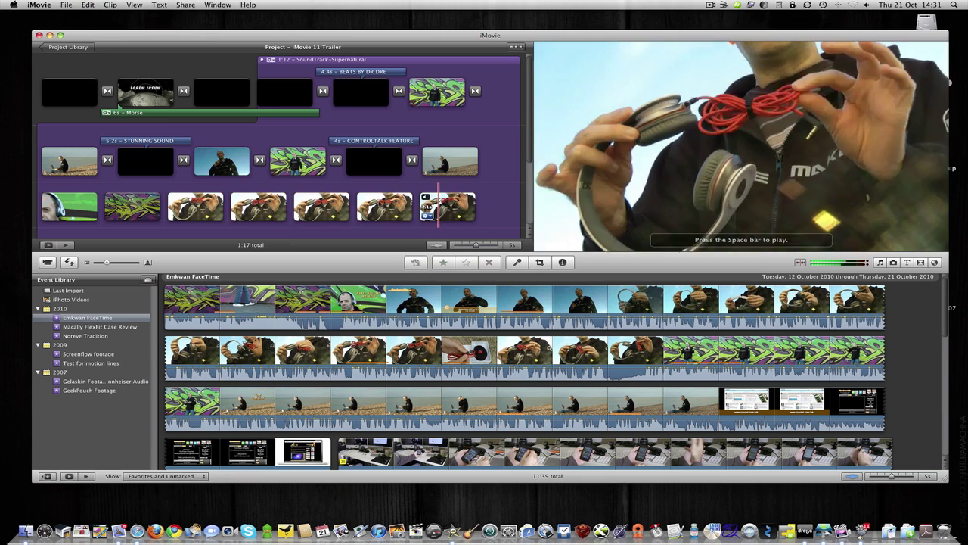
Step: Delete four more clips, the 2.1s clip and the clip after Detachable Cable, leaving 59s
left_click(261, 206)
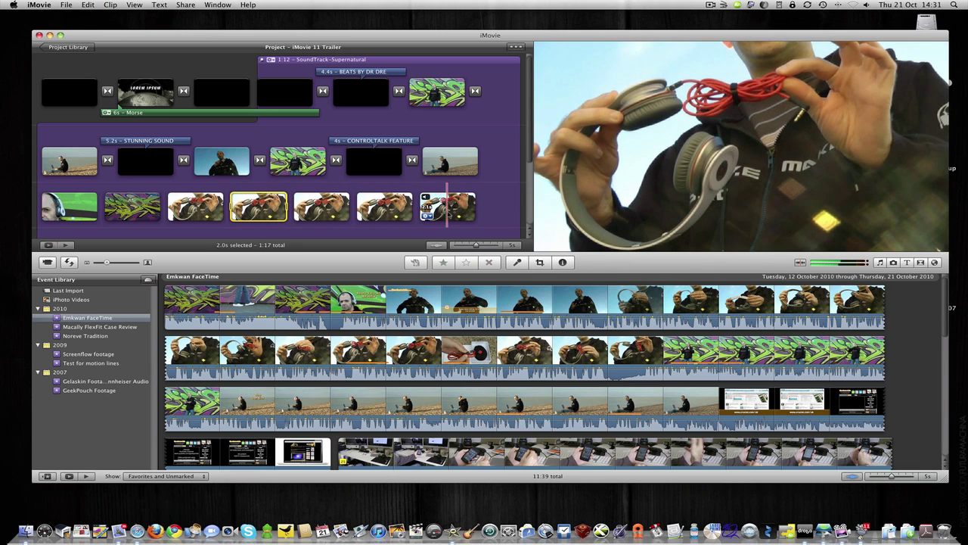
left_click(447, 206, "shift")
key("Delete")
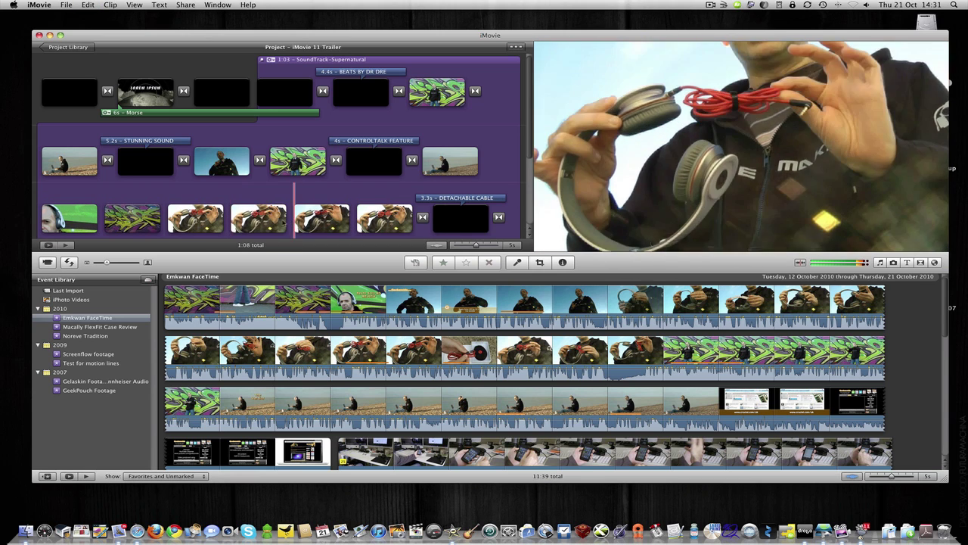
left_click(261, 218)
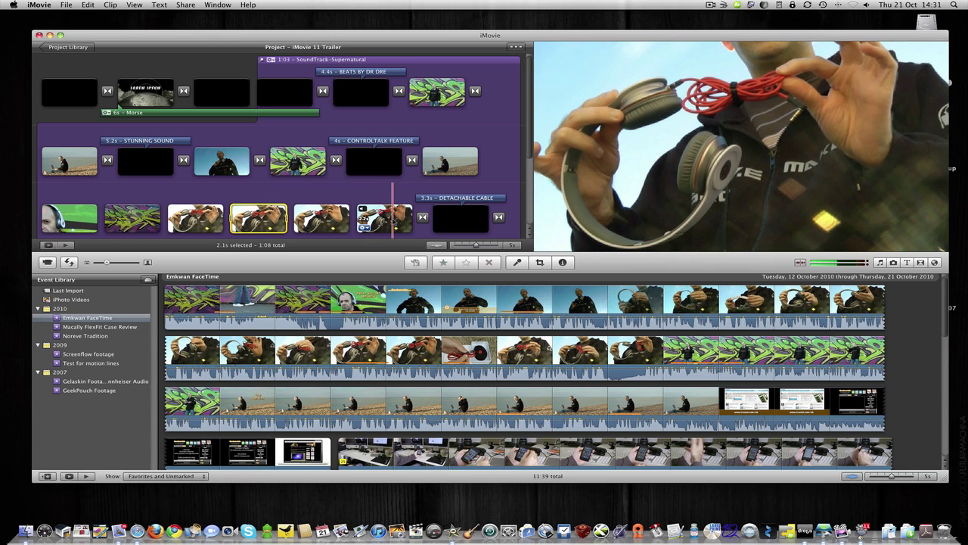
key("Delete")
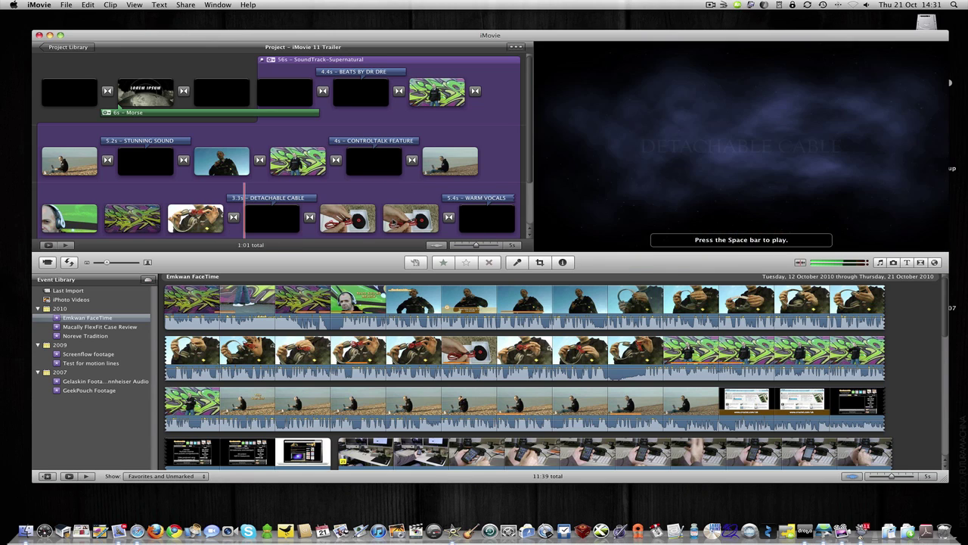
left_click(409, 217)
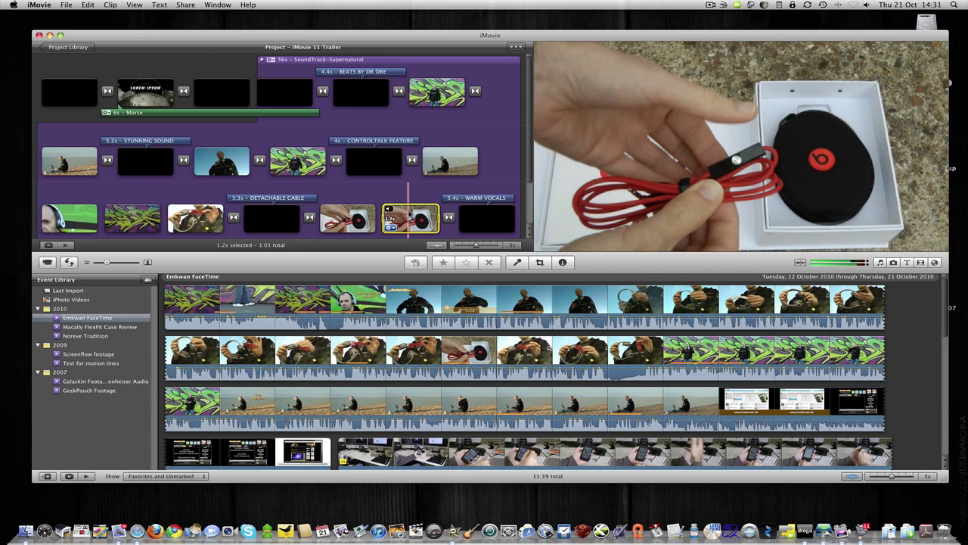
key("Delete")
scroll(408, 216, "down", 3)
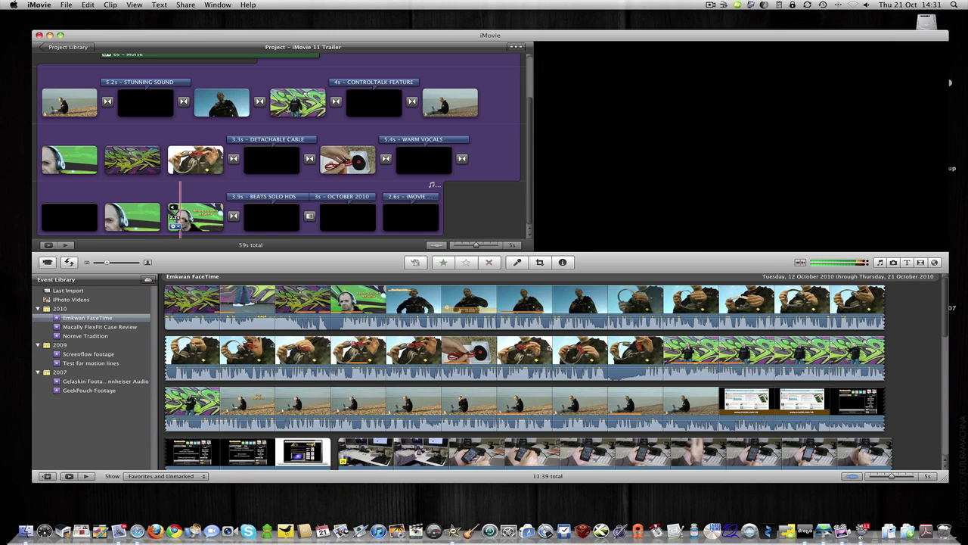
Step: Delete the 2.2s clip in the third row and select the 1.8s Beats Solo HD review clip
left_click(200, 217)
key("Delete")
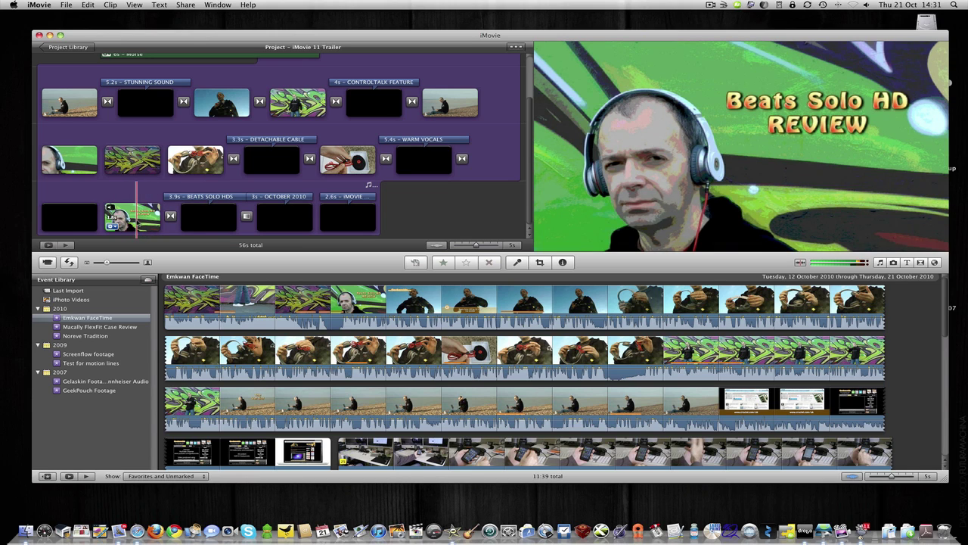
left_click(136, 217)
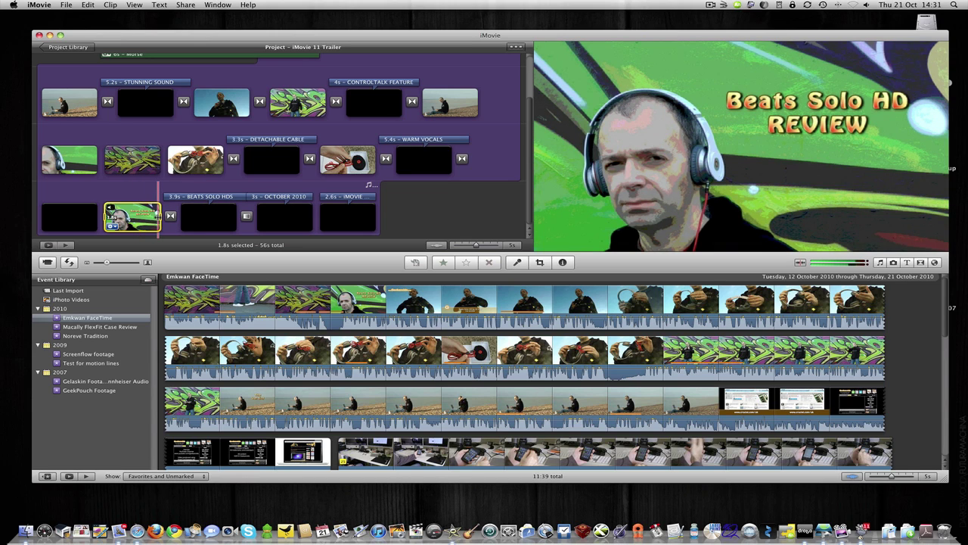
left_click_drag(159, 217, 156, 218)
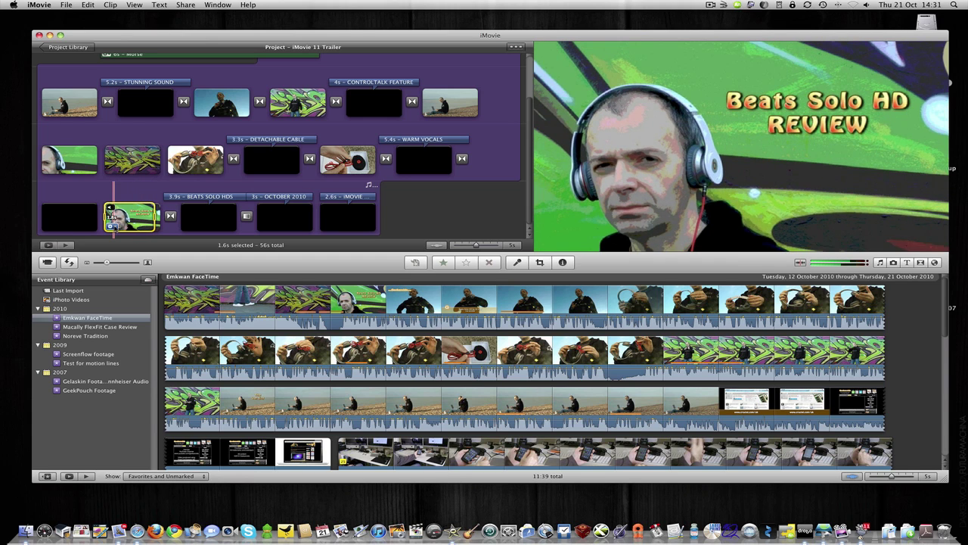
double_click(140, 216)
left_click(227, 247)
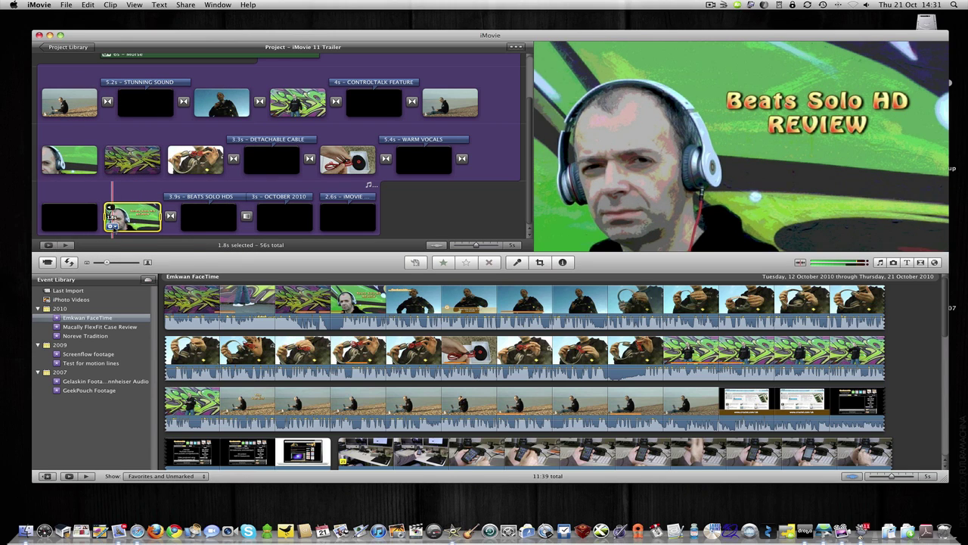
Step: Trim the Beats Solo HD review clip from 1.8s to about 1.5s in the Clip Trimmer
left_click(111, 225)
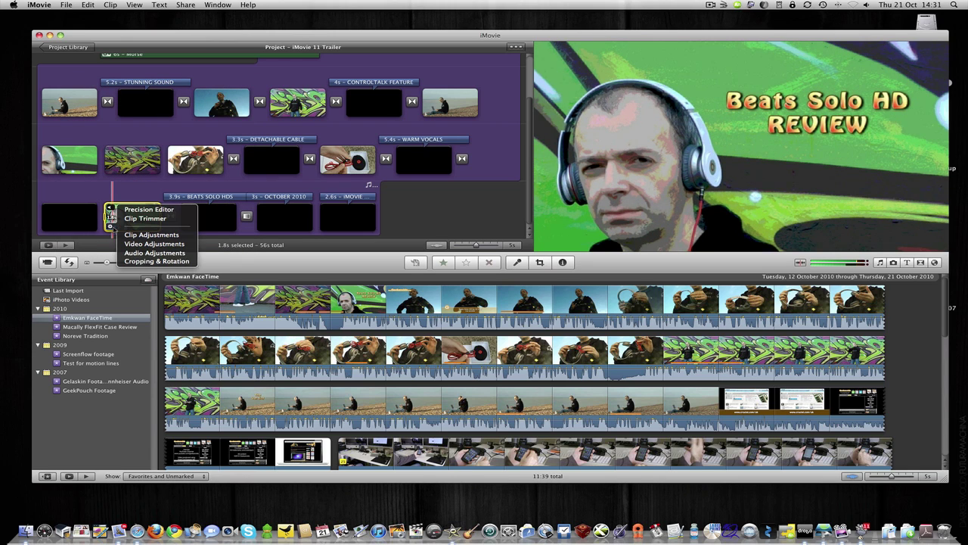
left_click(134, 219)
key("space")
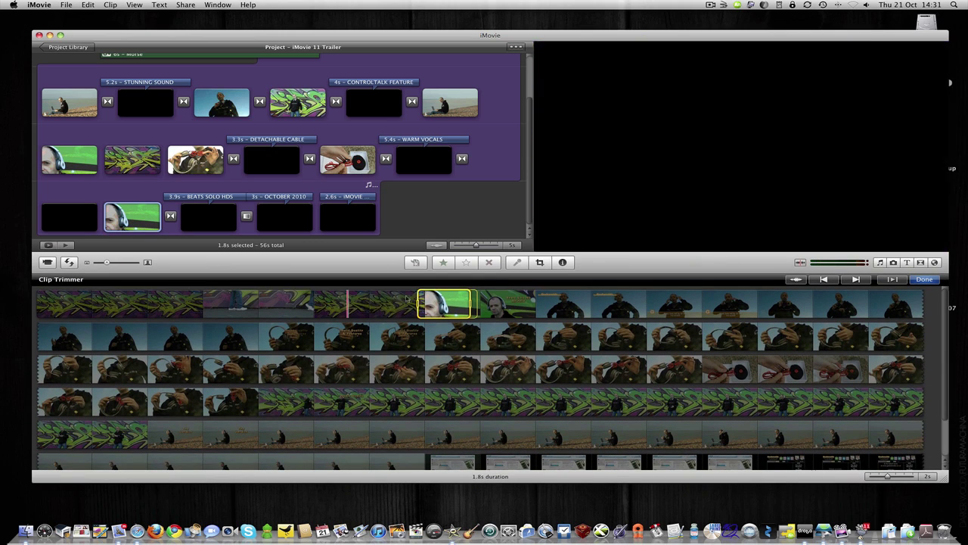
left_click_drag(475, 304, 470, 304)
key("space")
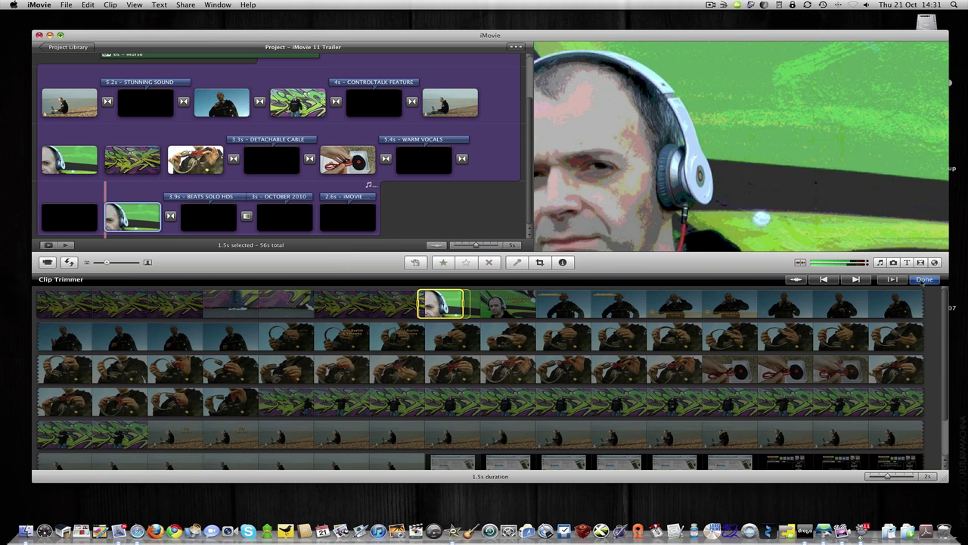
left_click(923, 279)
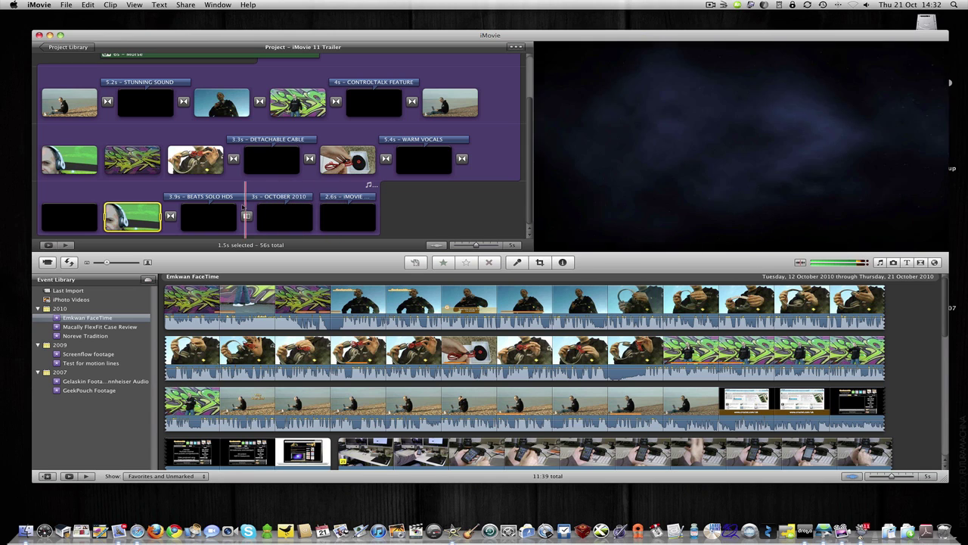
Step: Delete the beach clip from the project
scroll(264, 203, "up", 3)
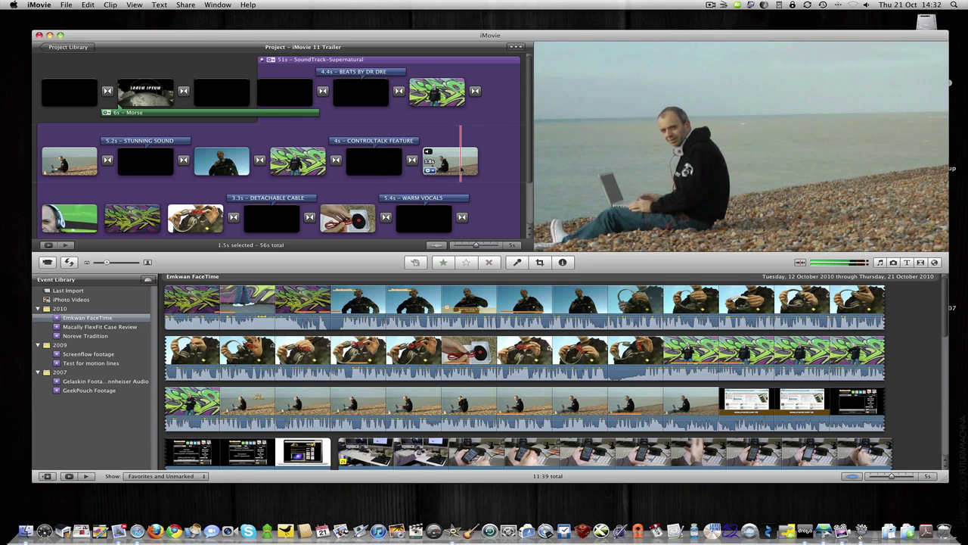
key("Delete")
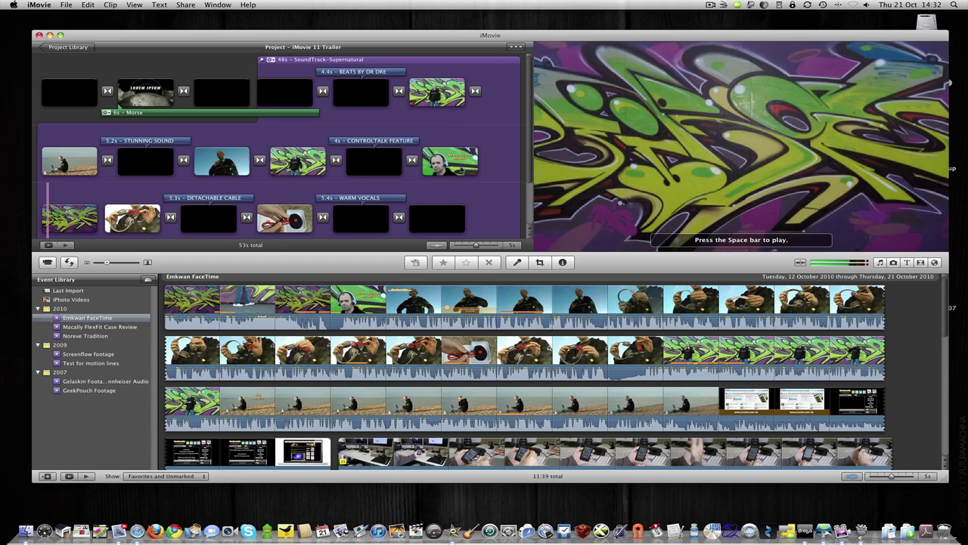
scroll(428, 213, "down", 1)
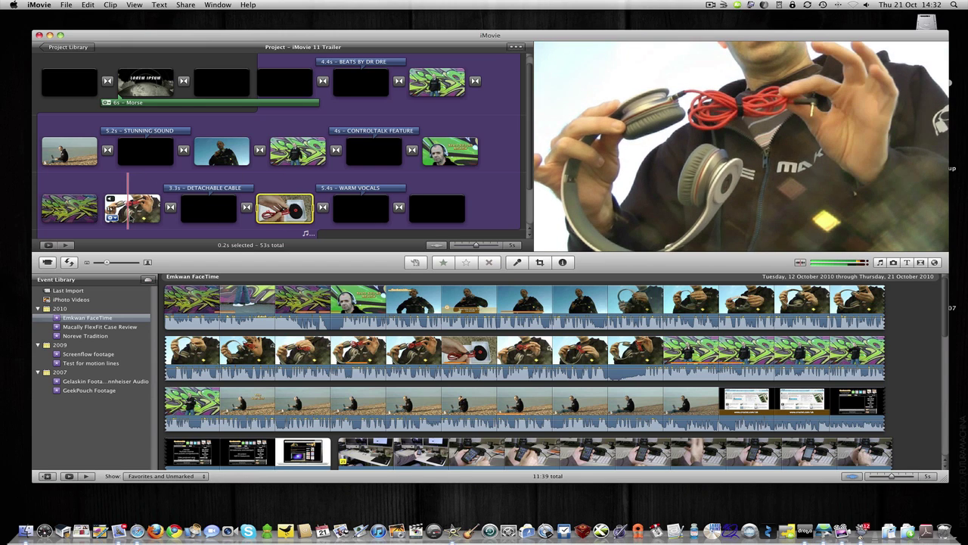
Step: Move the headphones clip after the Detachable Cable title and delete the clip following it
left_click(132, 206)
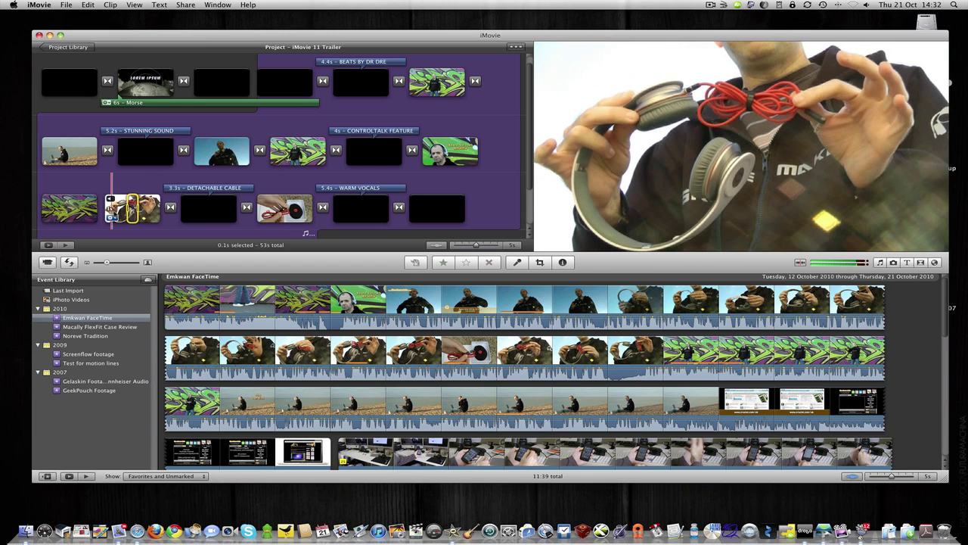
left_click_drag(170, 212, 253, 208)
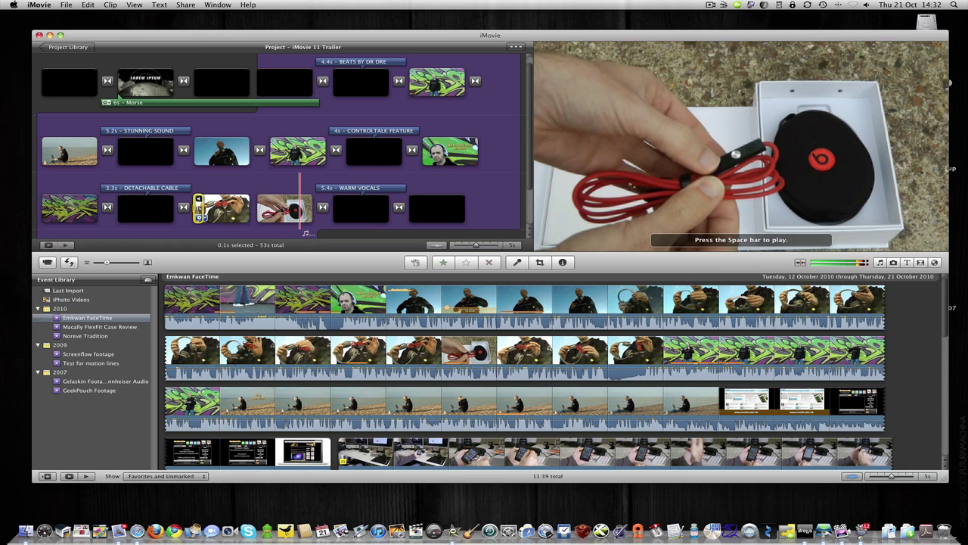
key("super+BackSpace")
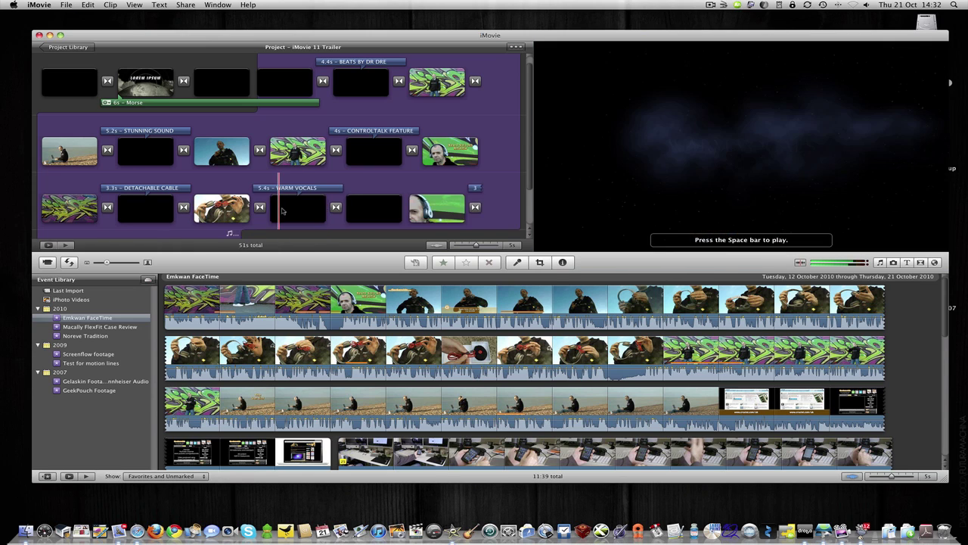
scroll(241, 205, "down", 1)
scroll(241, 204, "down", 3)
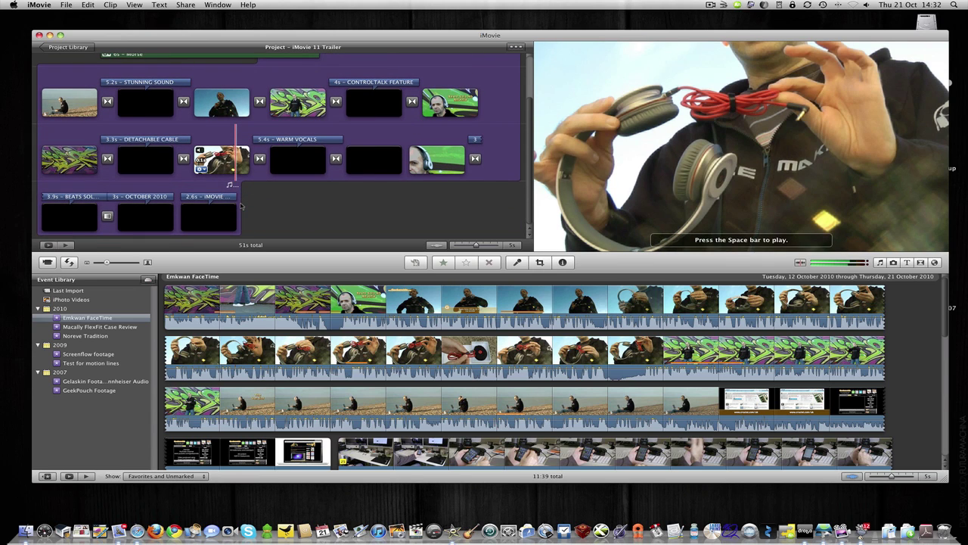
scroll(242, 205, "up", 5)
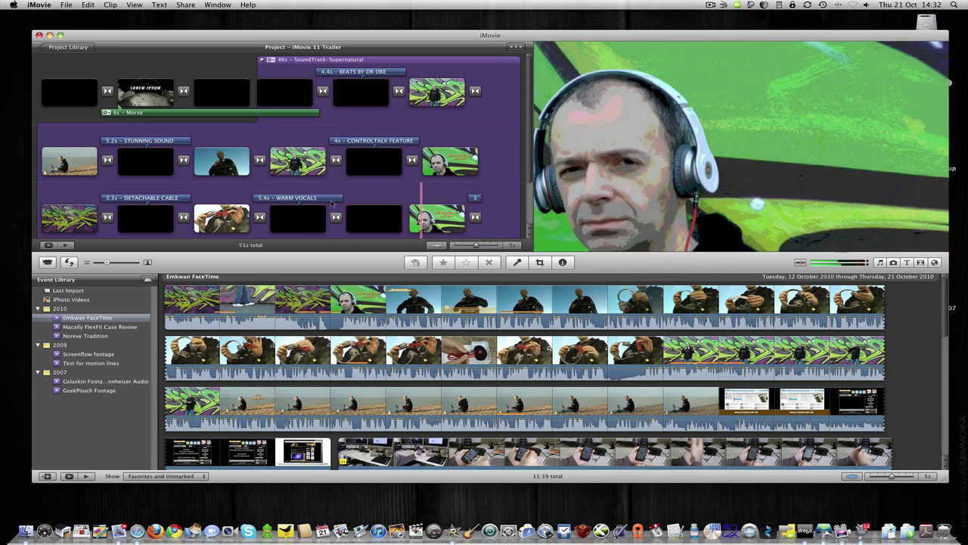
scroll(165, 203, "down", 1)
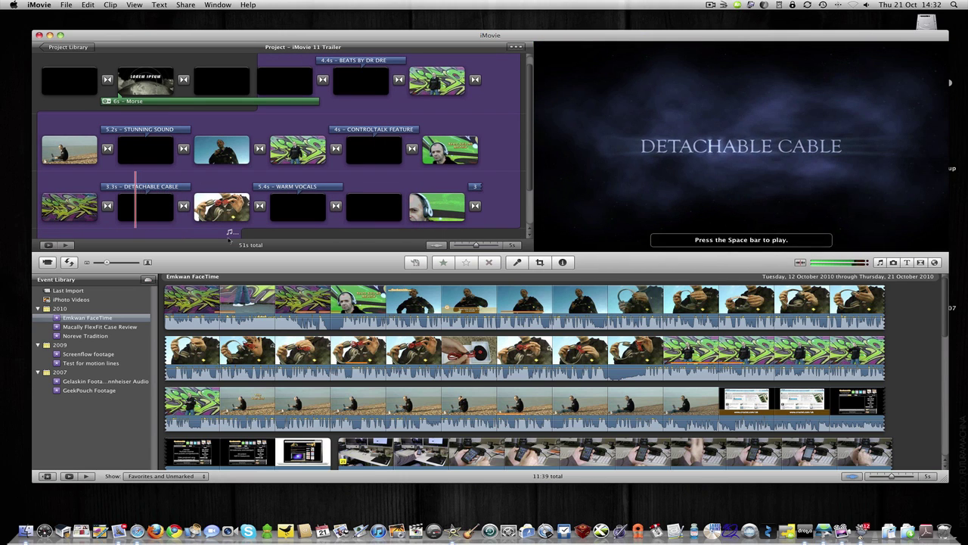
scroll(290, 214, "down", 4)
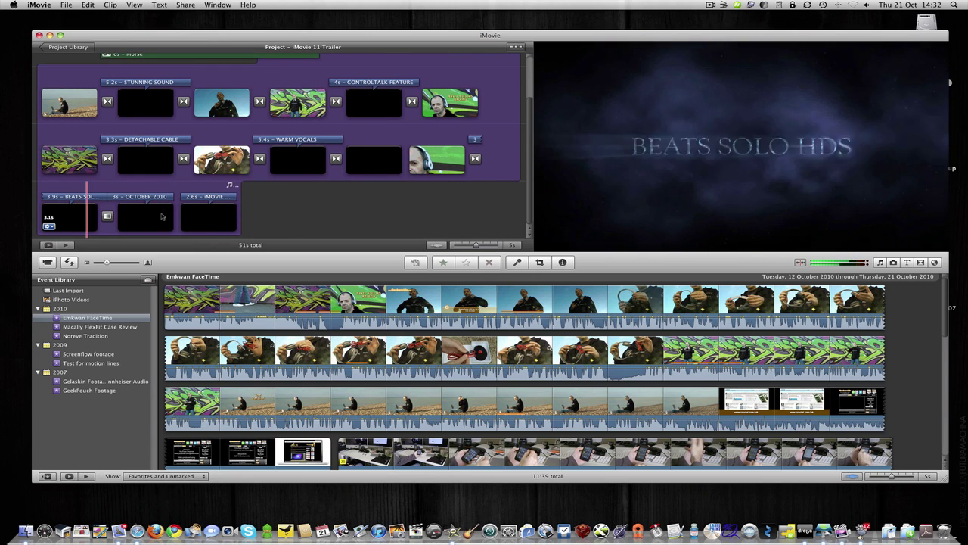
scroll(378, 208, "up", 5)
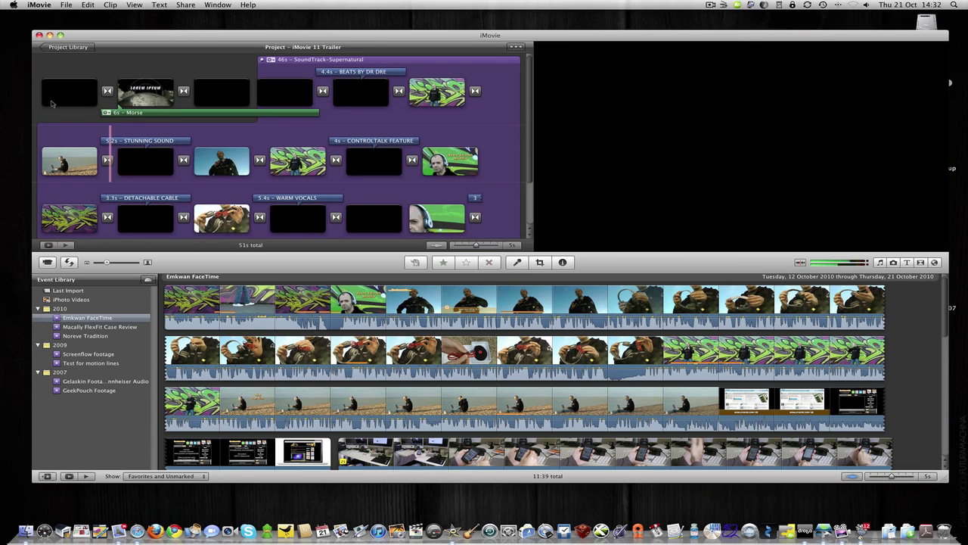
key("space")
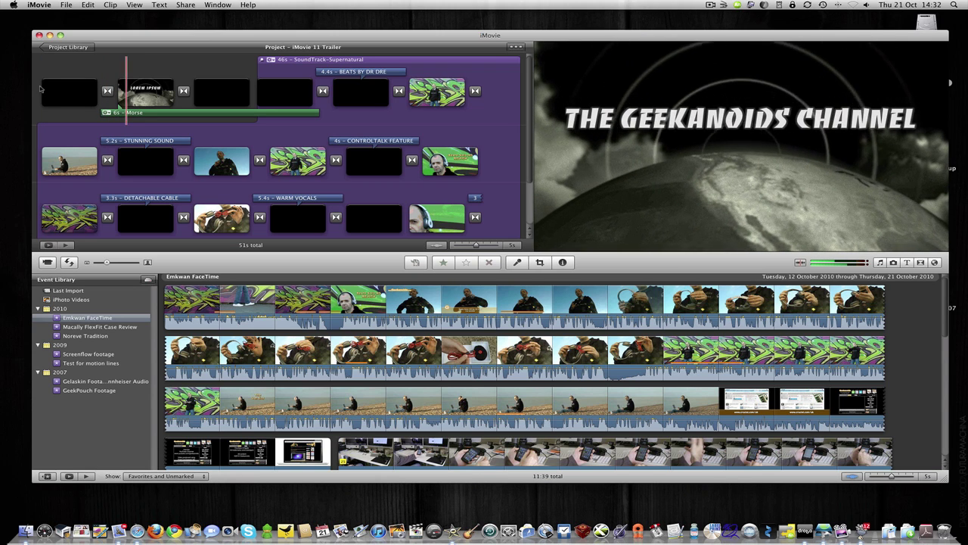